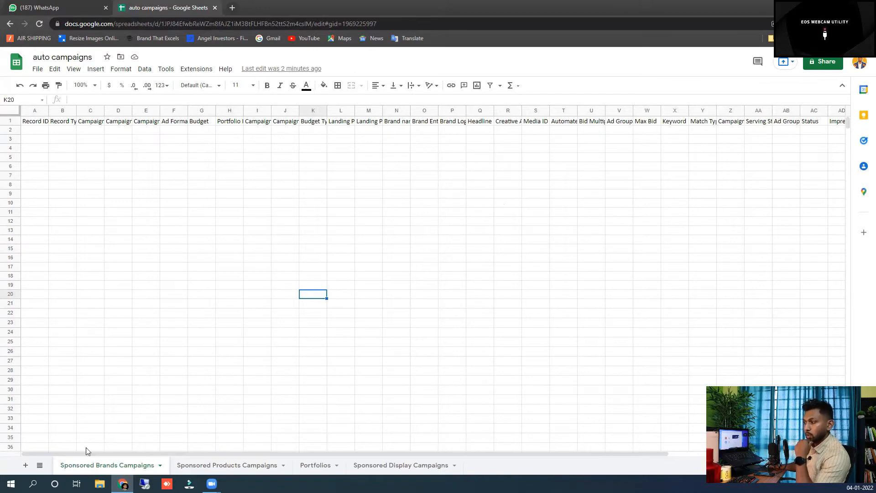
Step: Open the Sponsored Products Campaigns sheet and widen the Record Type column to fit its entries
click(211, 467)
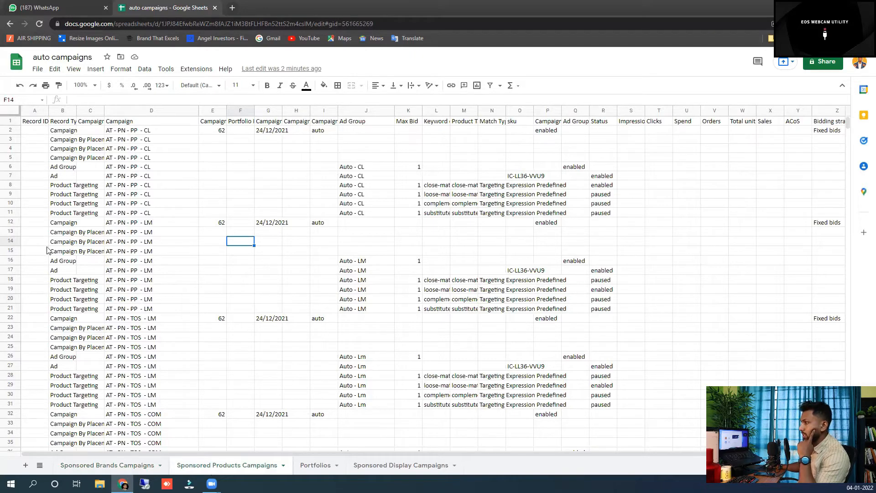
drag(76, 110, 122, 110)
Step: Review the header row's full column titles from Record ID through Ad Group, including the Campaign column
click(47, 123)
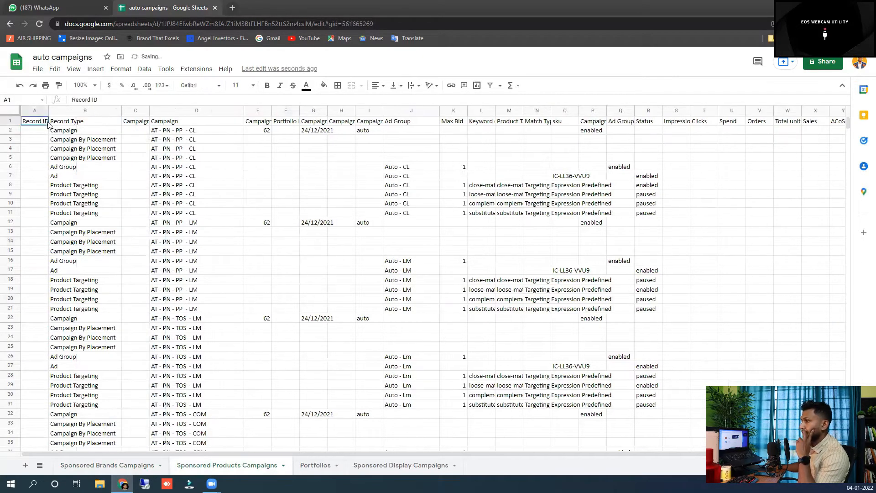
click(75, 124)
click(129, 125)
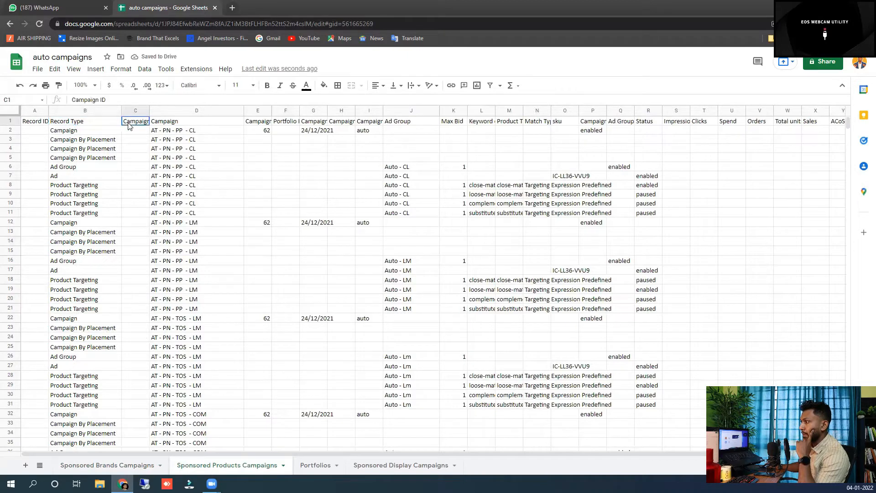
click(161, 126)
click(266, 123)
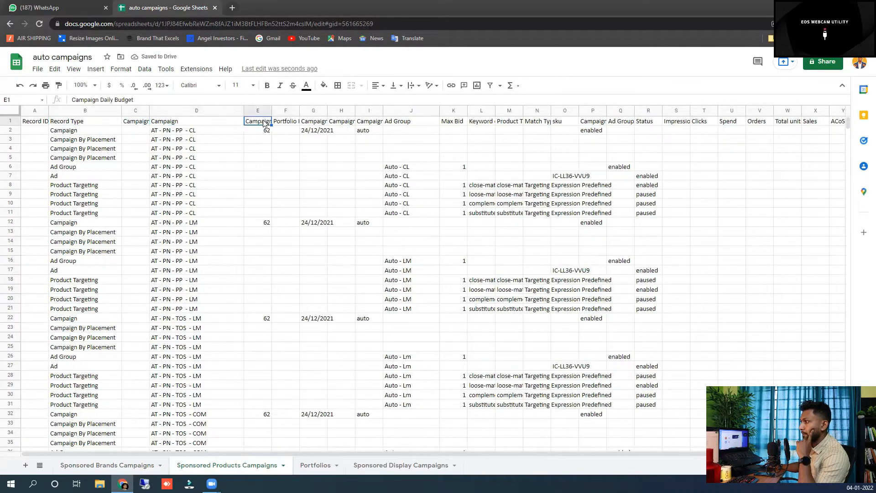
click(288, 123)
click(312, 123)
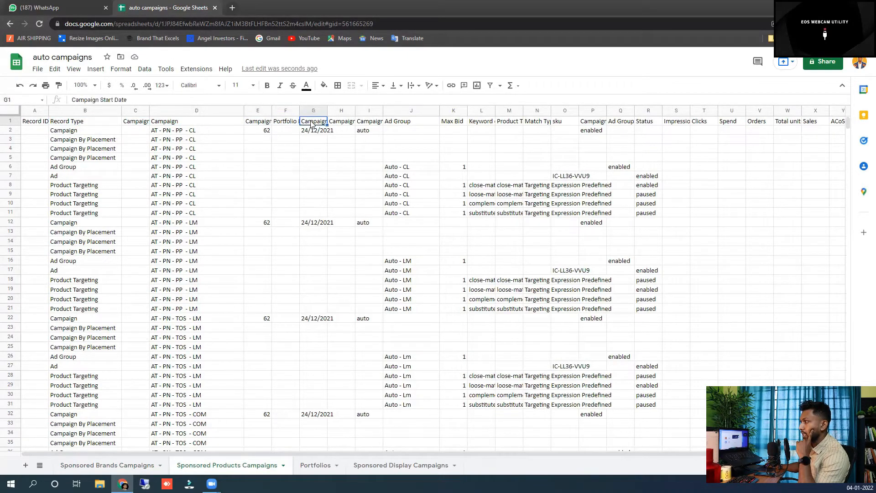
click(333, 124)
click(362, 125)
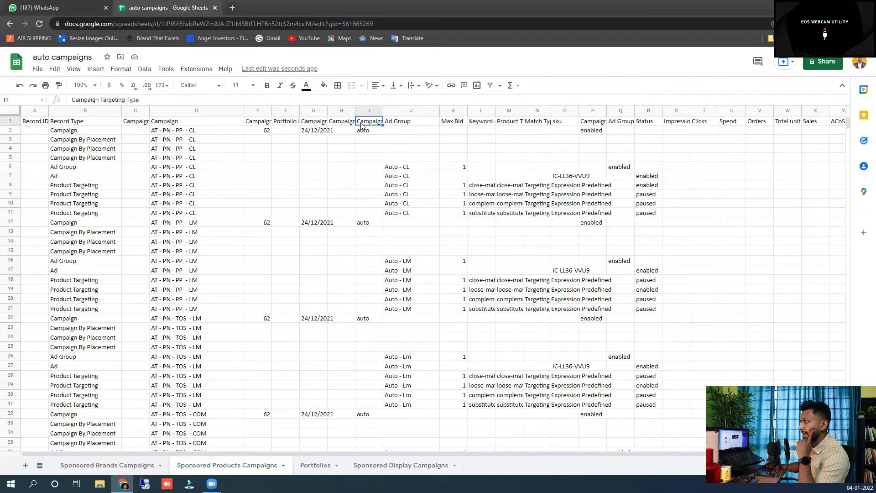
click(396, 125)
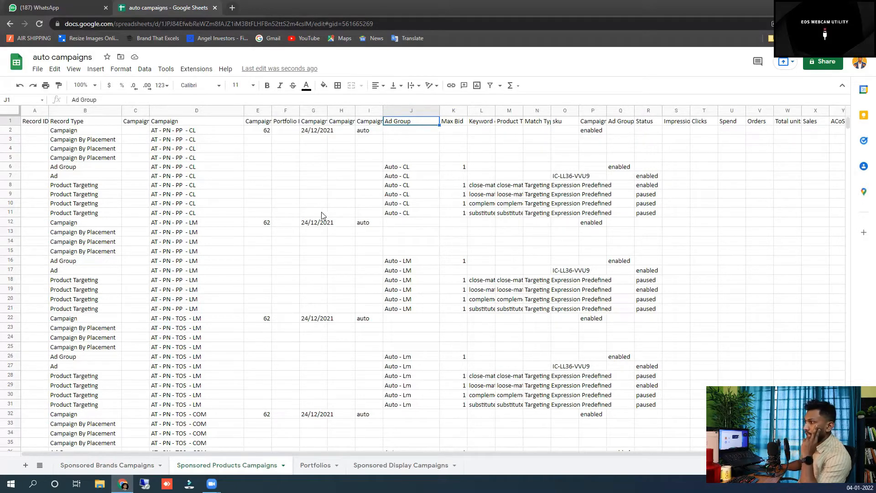
click(172, 124)
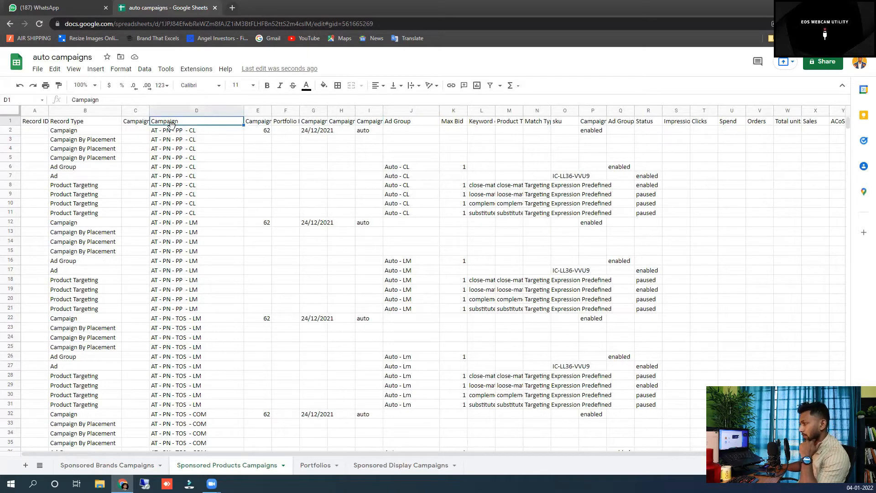
Step: Fill rows 2 to 11, the AT - PN - PP - CL campaign block, with yellow
click(9, 131)
drag(10, 141, 28, 210)
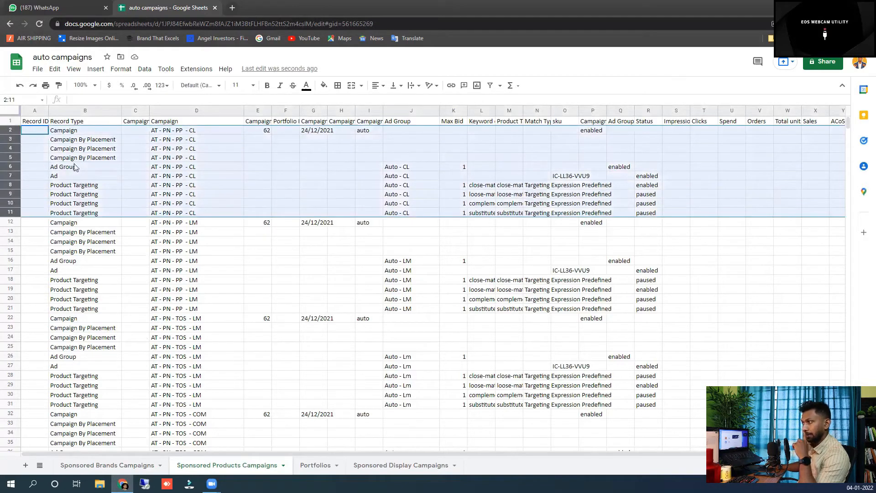
click(322, 86)
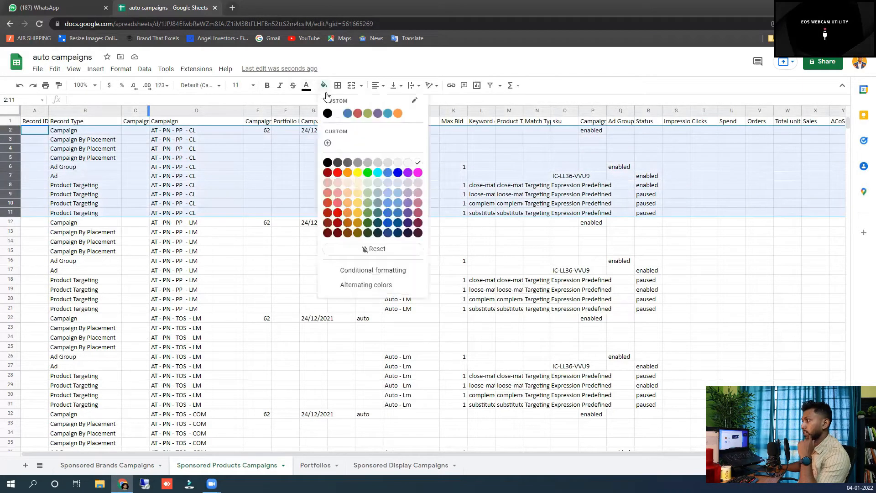
click(361, 178)
click(229, 232)
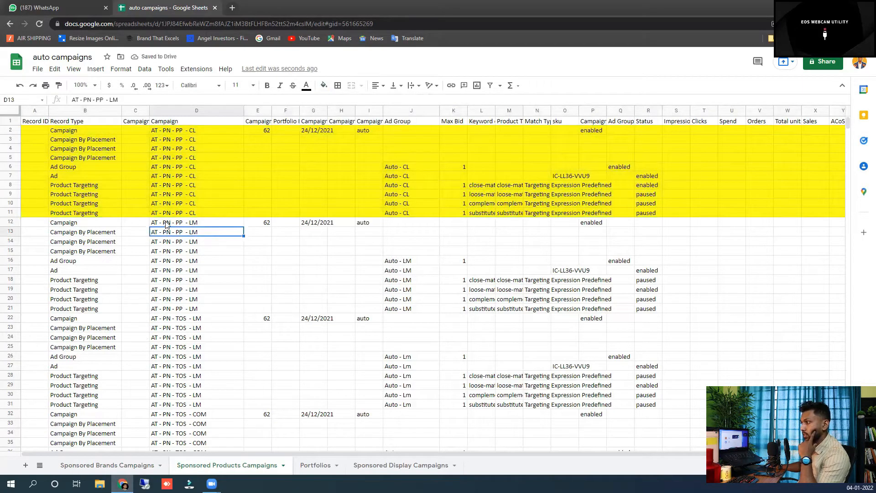
Step: Fill rows 12 to 21, the AT - PN - PP - LM campaign block, with the green theme colour
drag(10, 222, 22, 317)
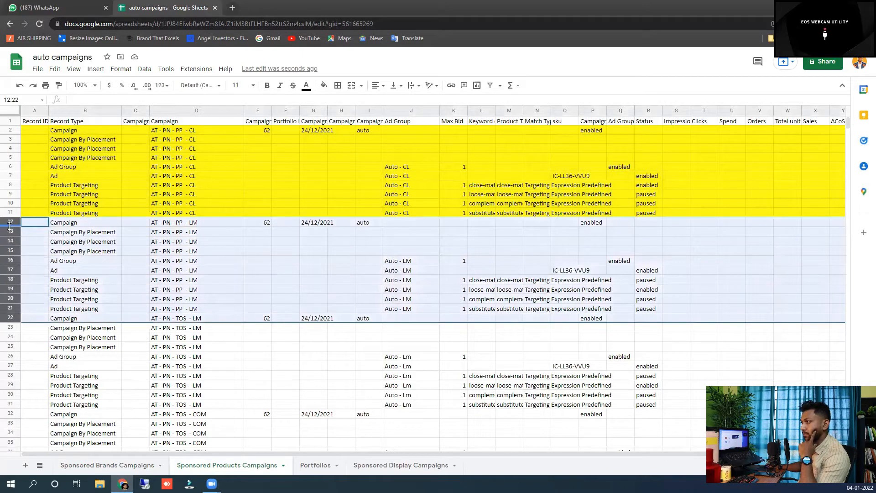
click(10, 224)
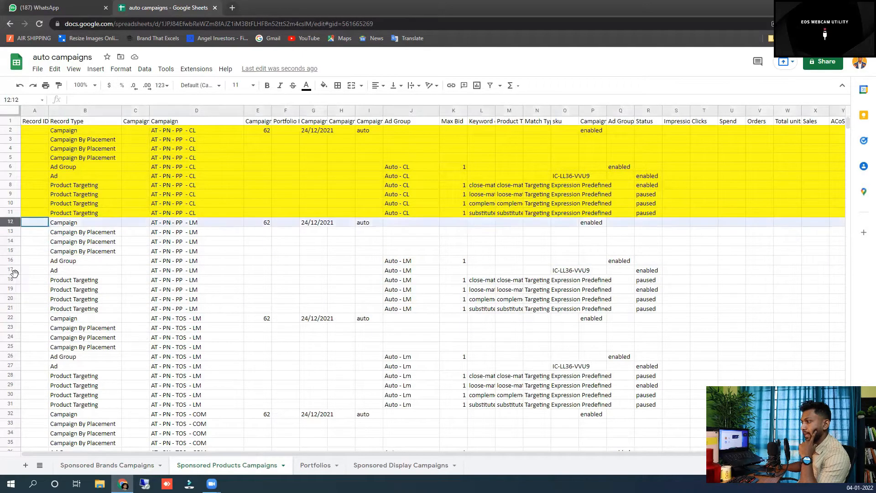
drag(15, 273, 12, 308)
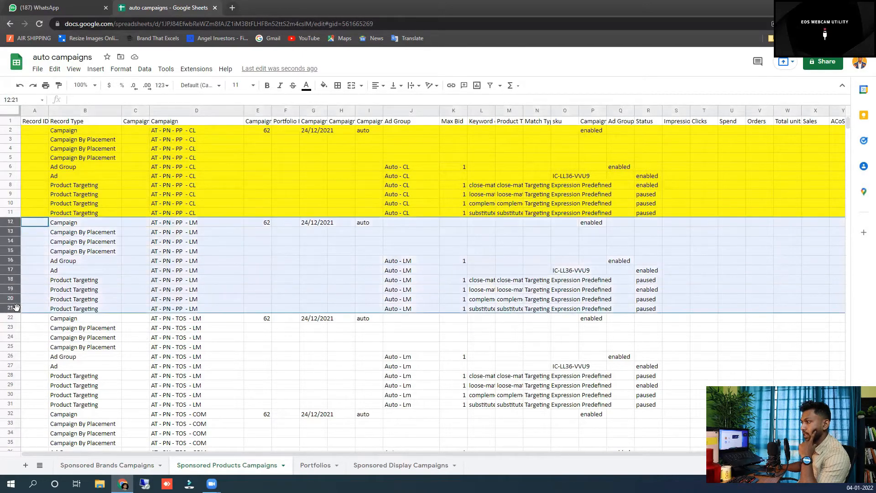
click(324, 88)
click(368, 116)
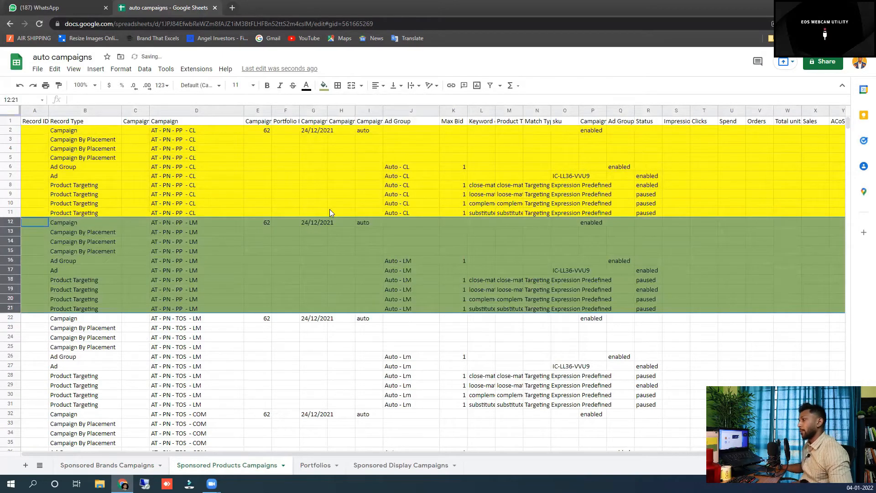
click(330, 213)
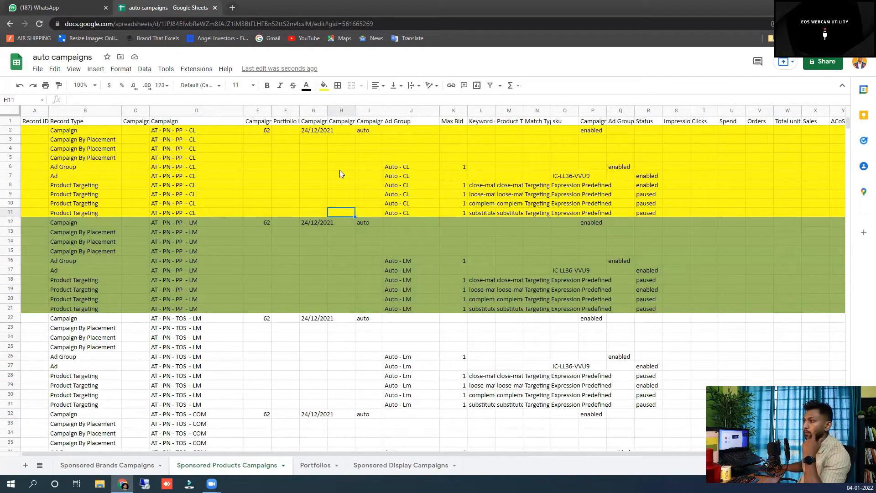
Step: Replace every PN with BOTTLE in the Campaign column using Find and replace
click(83, 132)
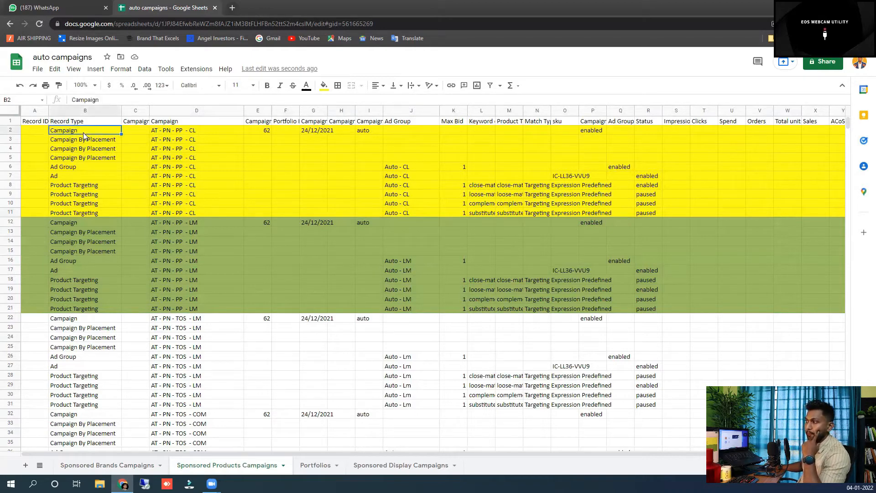
click(168, 132)
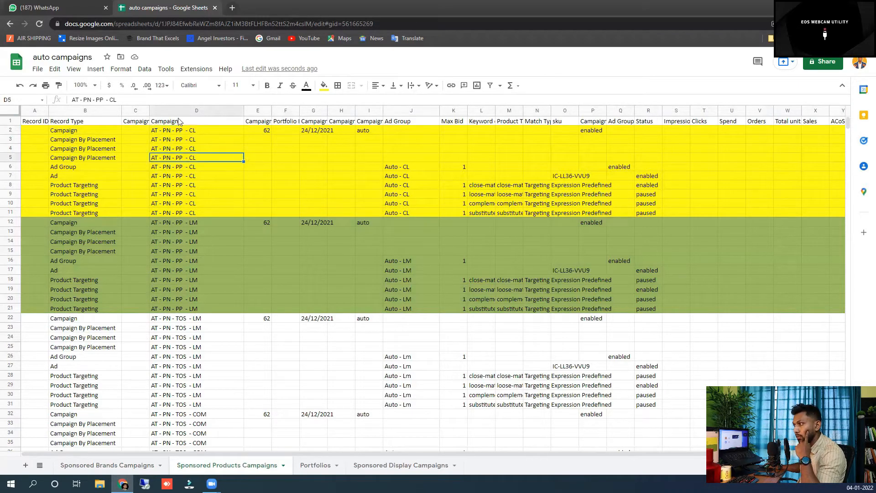
click(167, 111)
click(55, 69)
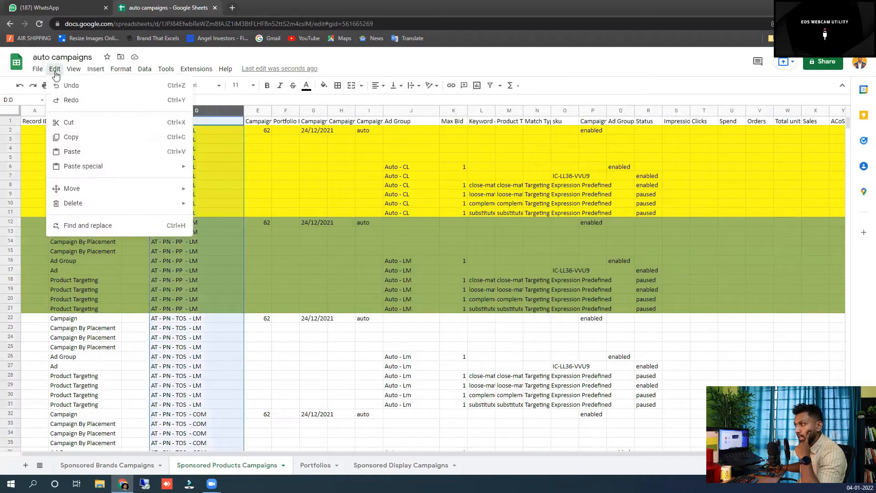
click(82, 226)
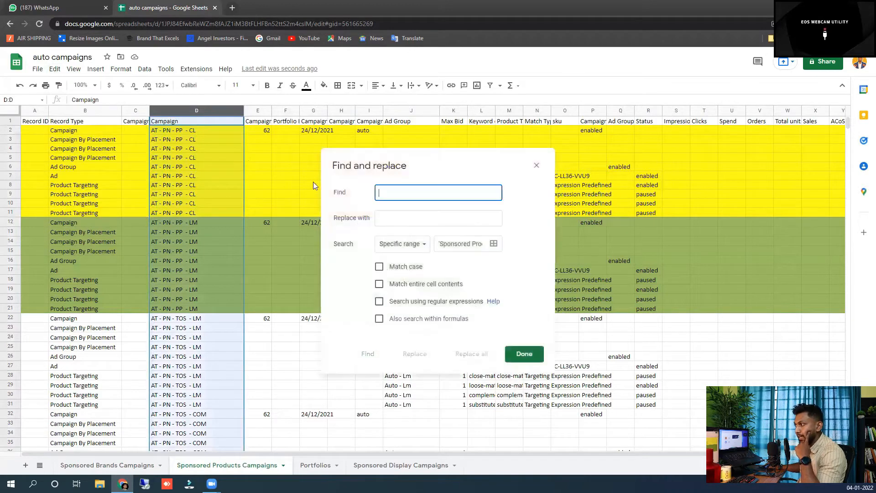
text(pr)
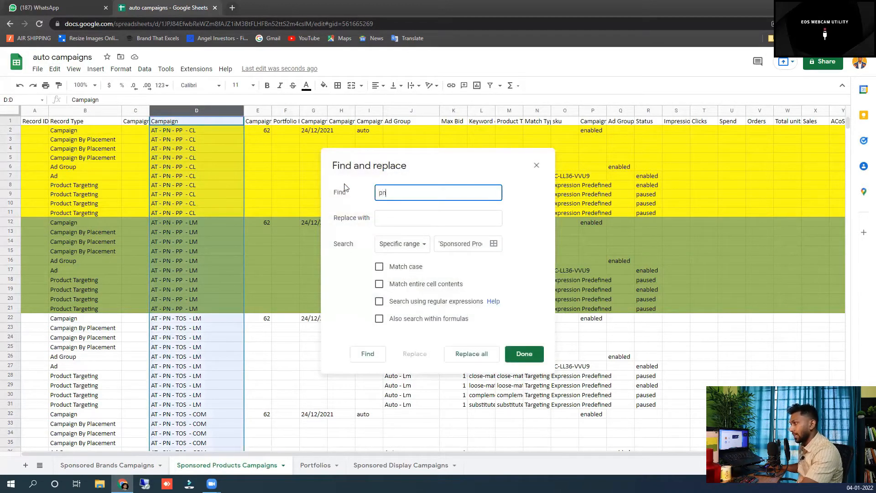
key(BackSpace)
key(BackSpace)
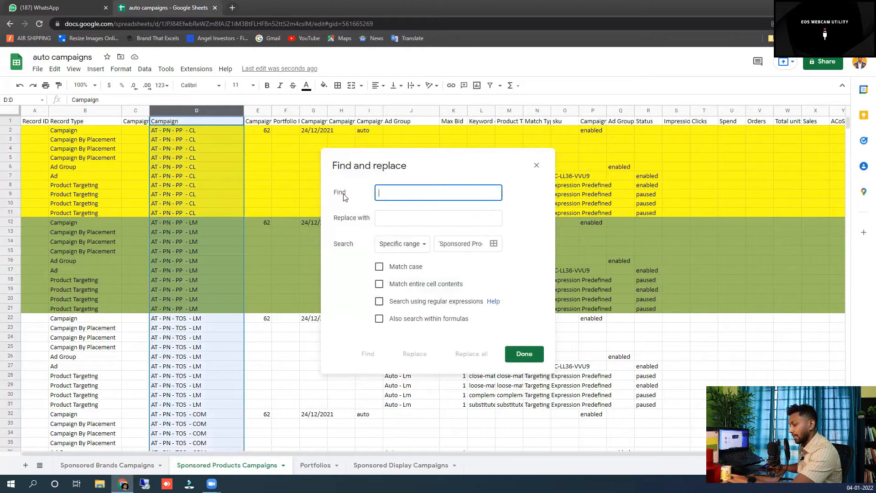
text(pr)
key(BackSpace)
key(BackSpace)
text(PN)
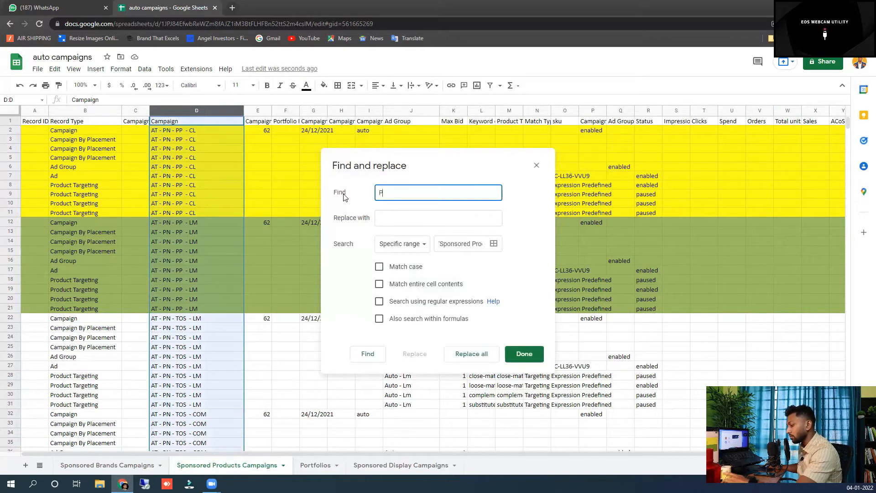
click(403, 218)
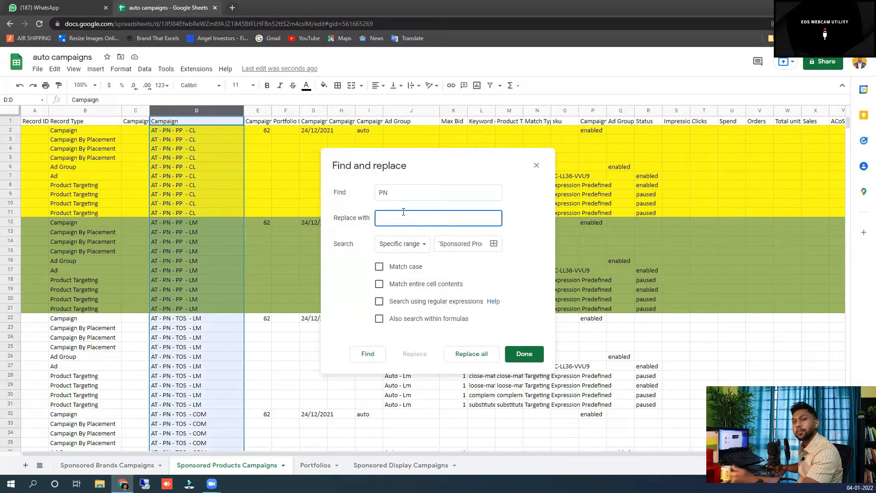
text(BOTTLE)
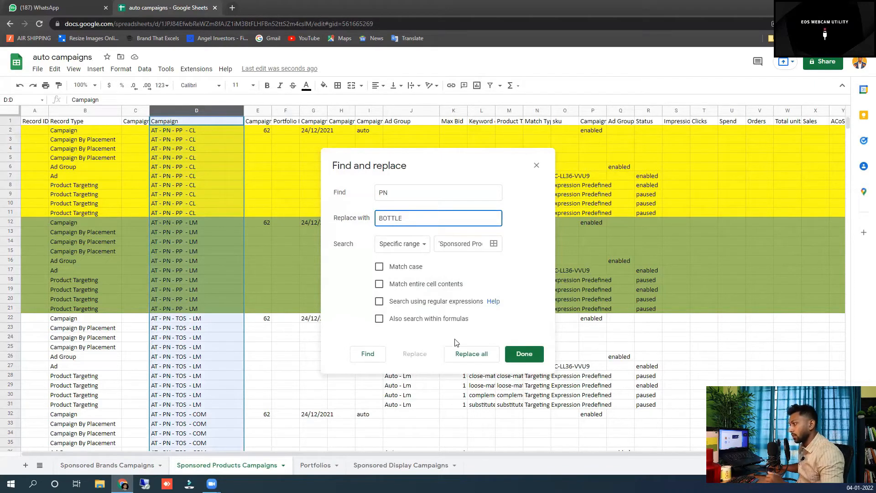
click(464, 355)
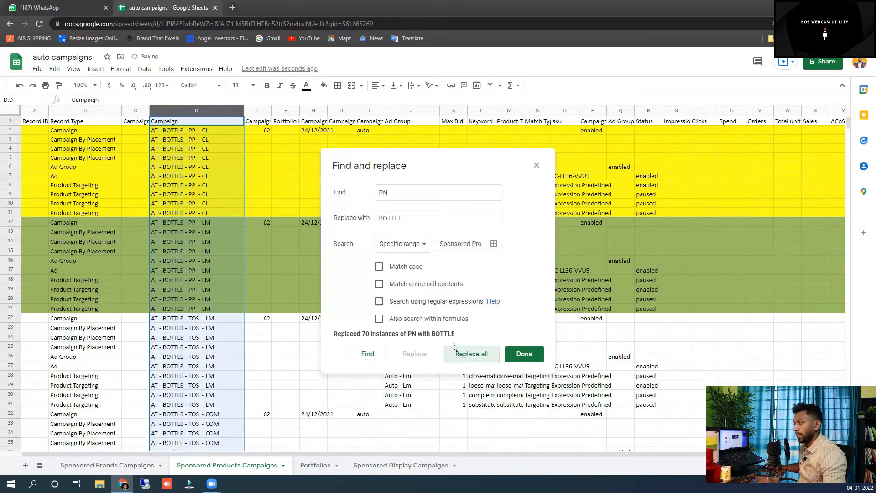
click(524, 354)
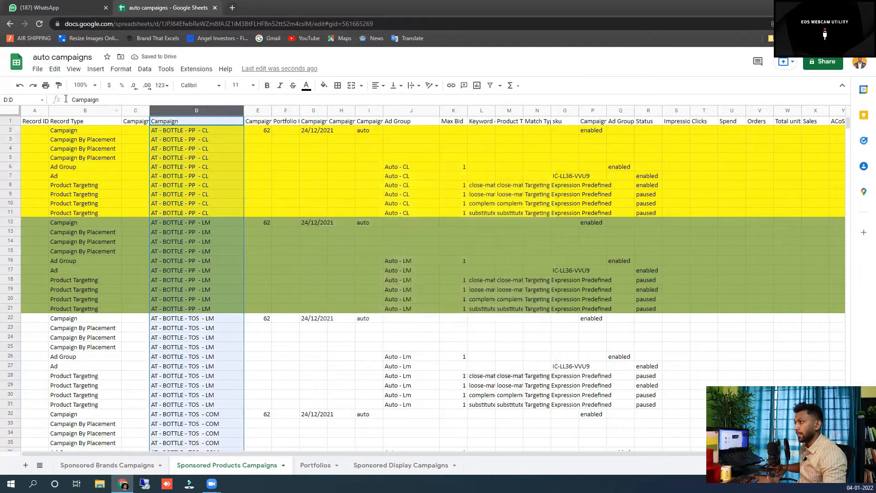
Step: Undo the replacement of PN with BOTTLE in the Campaign column
click(19, 88)
click(274, 234)
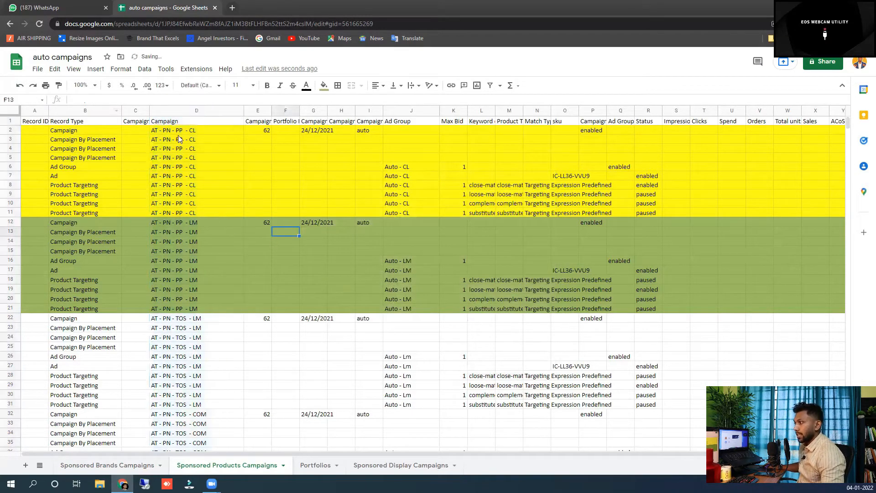
Step: Widen column L slightly so the close-match and loose-match targeting entries can be read
click(180, 132)
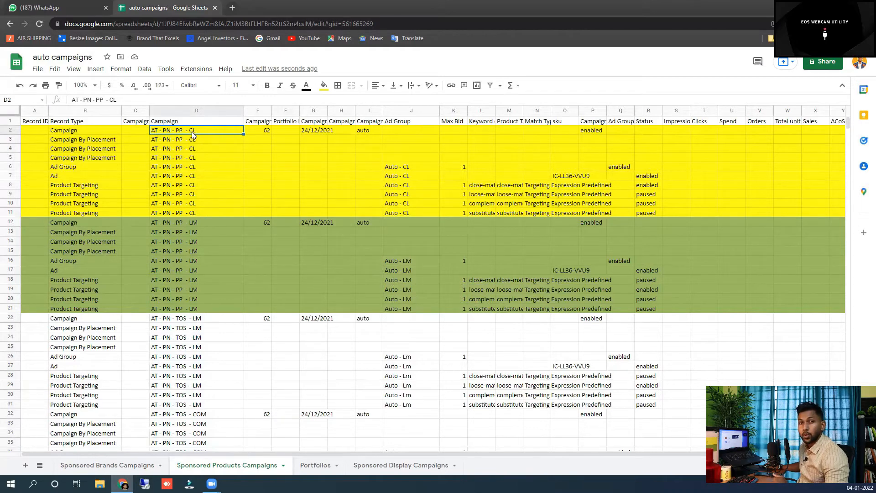
click(288, 132)
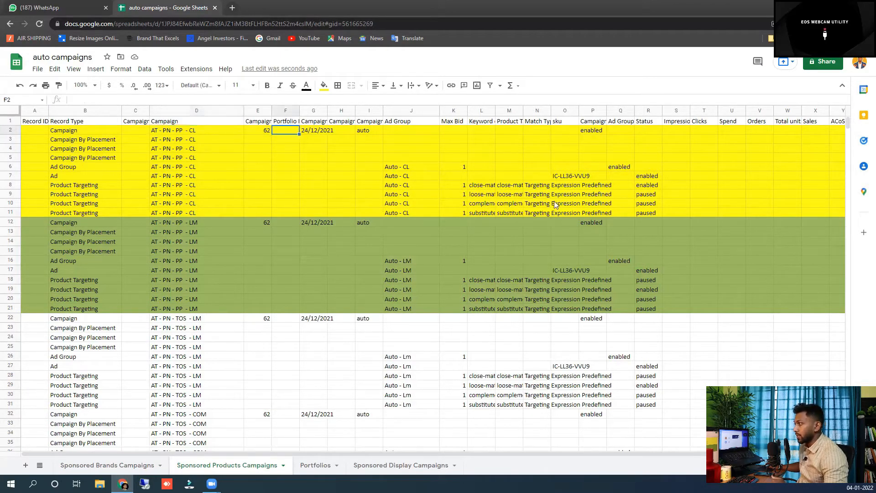
click(489, 186)
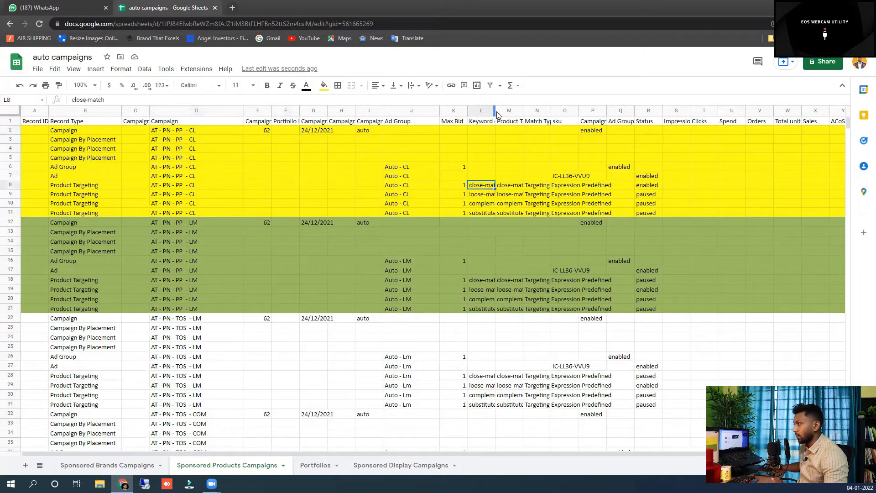
drag(493, 110, 500, 111)
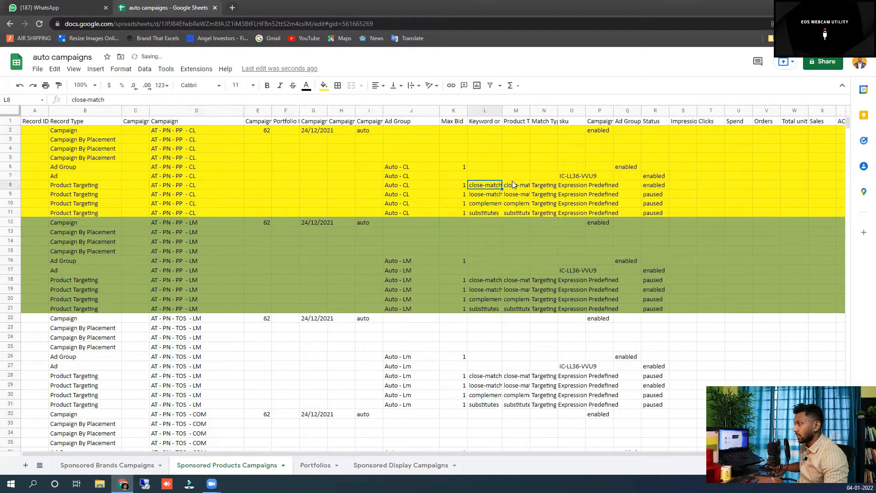
Step: Examine the targeting types in rows 8 to 11 of the yellow campaign block together with their status values
click(488, 195)
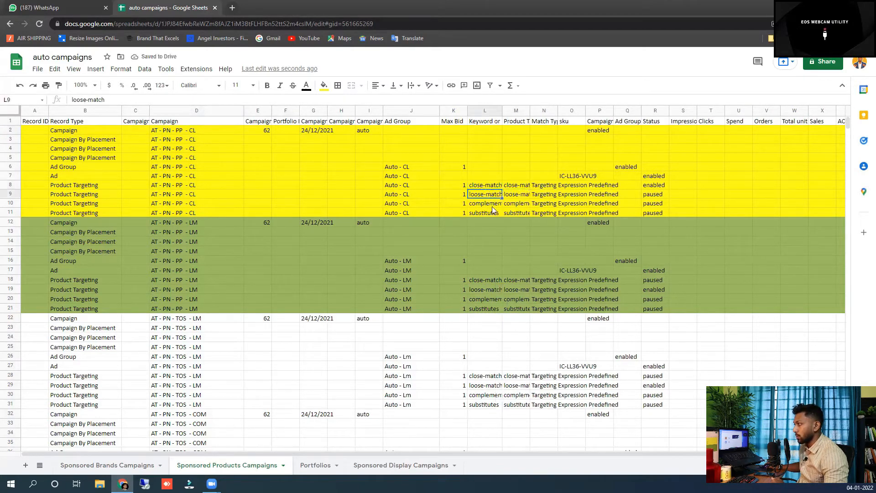
click(493, 205)
click(493, 214)
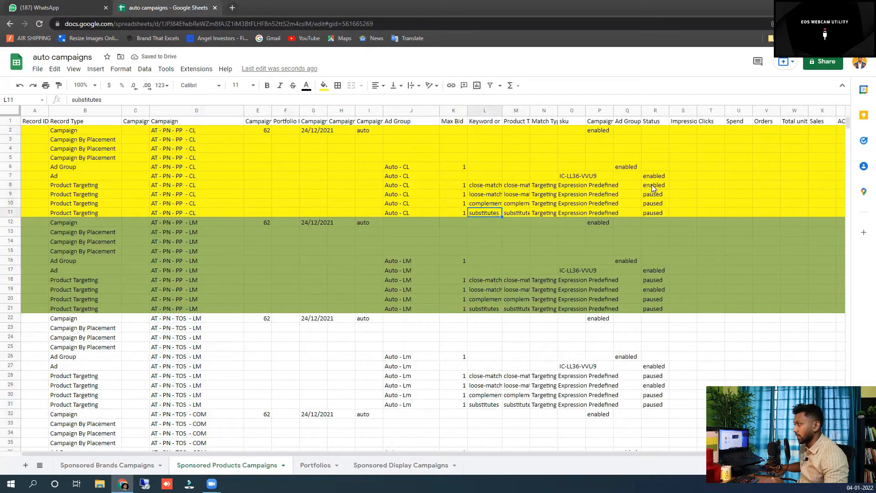
drag(499, 186, 639, 191)
drag(483, 195, 653, 212)
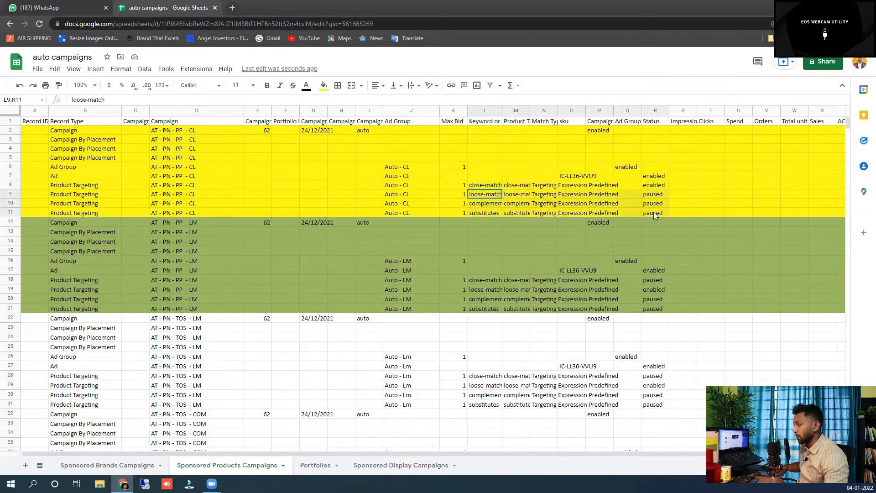
Step: Examine the Placement and bid increase columns for the placement rows of the yellow campaign block, including top of search and product pages
click(687, 192)
key(Right)
key(Right)
key(Right)
key(Right)
key(Right)
key(Right)
key(Right)
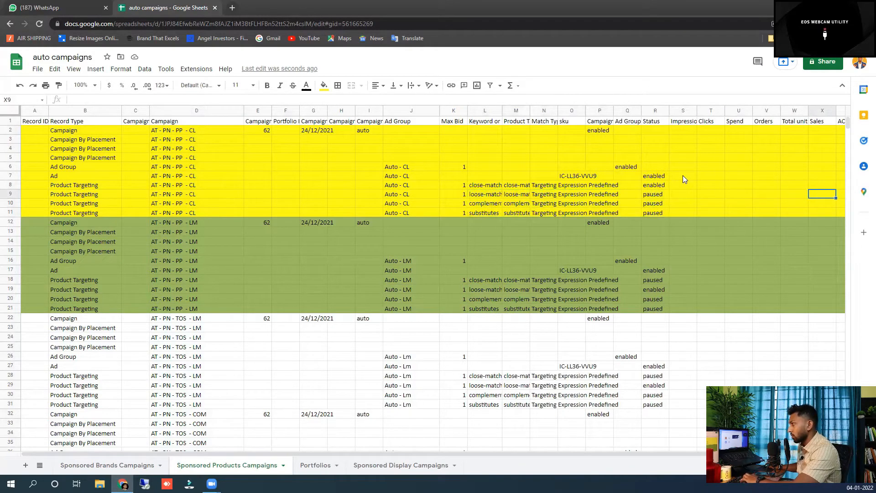
key(Right)
key(Right)
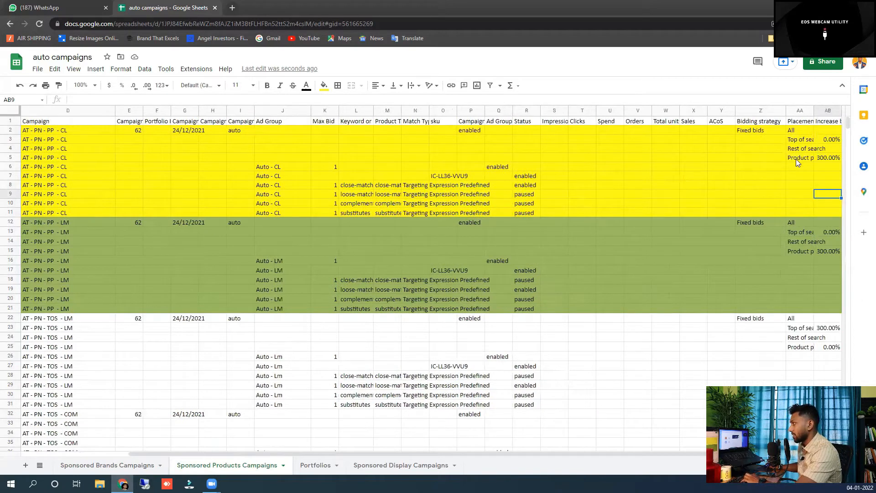
click(821, 160)
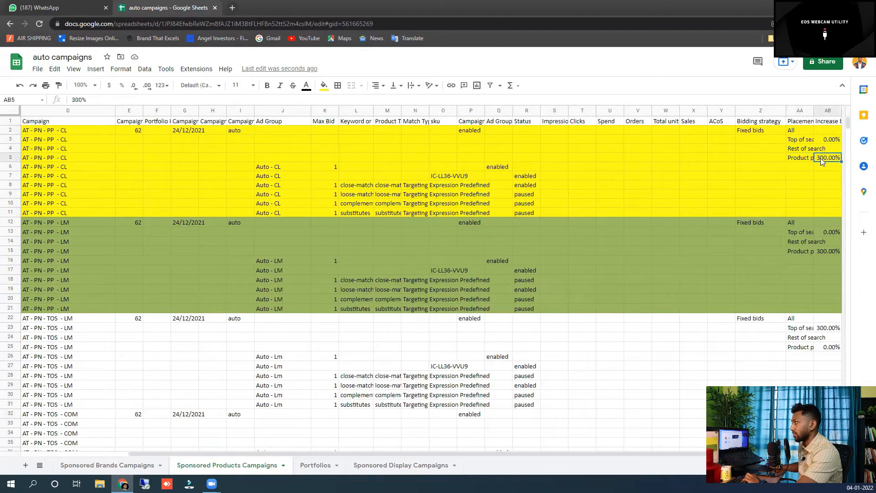
click(800, 139)
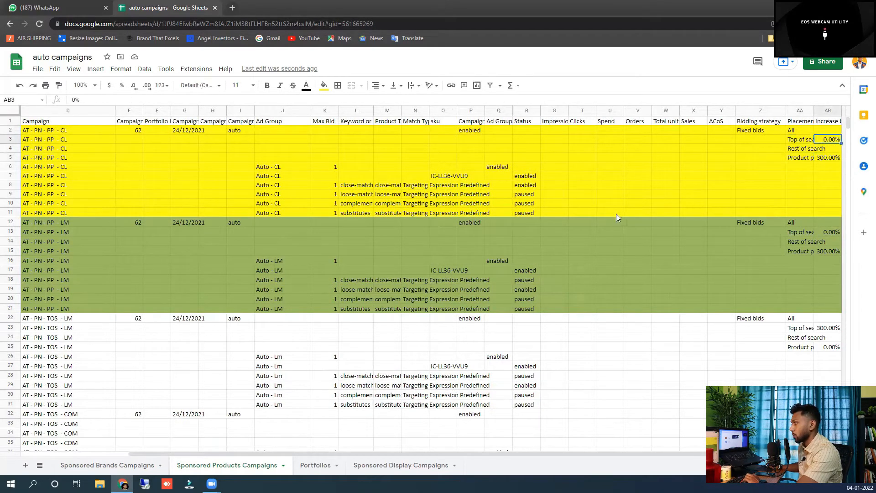
Step: Trace row 3 of the yellow block between its record type and its top-of-search bid increase, reviewing the columns in between
key(Left)
key(Left)
key(Left)
key(Left)
key(Left)
key(Left)
key(Left)
key(Left)
key(Left)
key(Left)
key(Left)
key(Left)
key(Left)
key(Left)
key(Left)
key(Left)
key(Left)
key(Left)
key(Left)
key(Left)
key(Right)
key(Right)
key(Right)
key(Right)
key(Right)
key(Right)
key(Right)
key(Right)
key(Right)
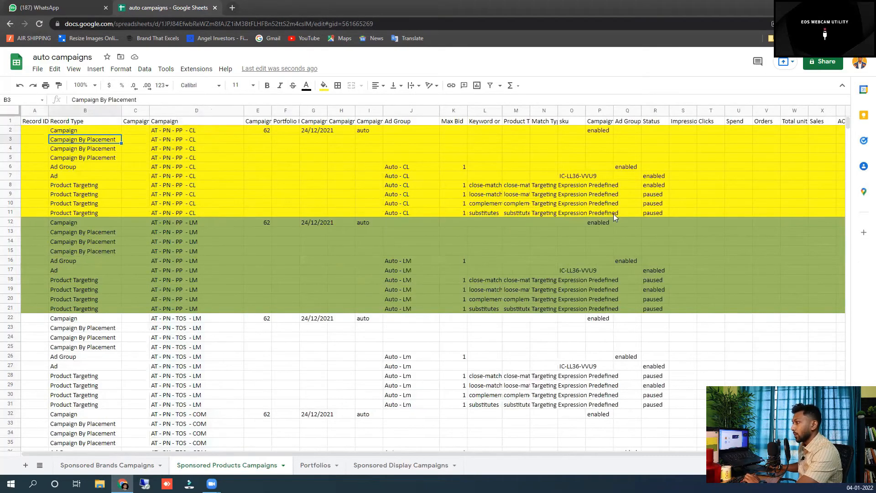
key(Right)
key(Right)
key(Right)
key(Right)
key(Right)
key(Right)
key(Right)
key(Right)
key(Right)
key(Right)
key(Right)
key(Right)
key(Right)
key(Right)
key(Right)
key(Right)
key(Right)
key(Right)
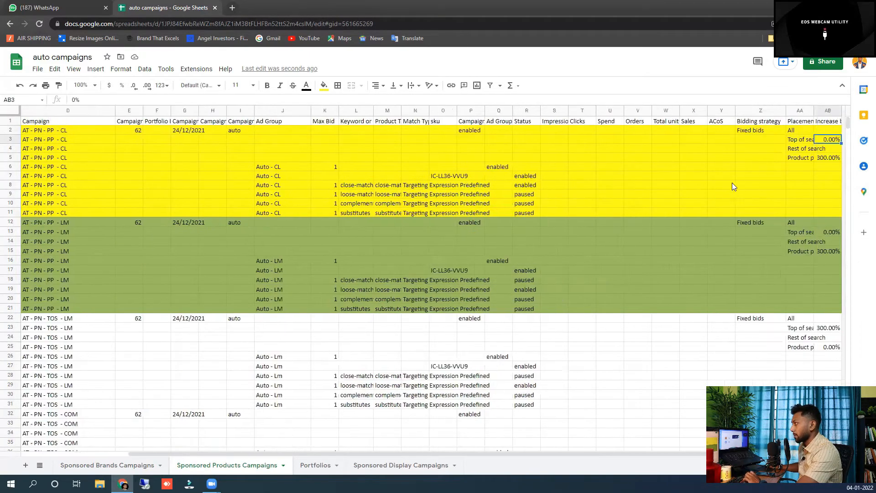
Step: Examine the product pages placement and its bid increase in row 5, as well as the yellow campaign's budget in cell E2
click(825, 158)
key(Left)
key(Left)
key(Left)
key(Left)
key(Left)
key(Left)
key(Left)
key(Left)
key(Left)
key(Left)
key(Left)
key(Left)
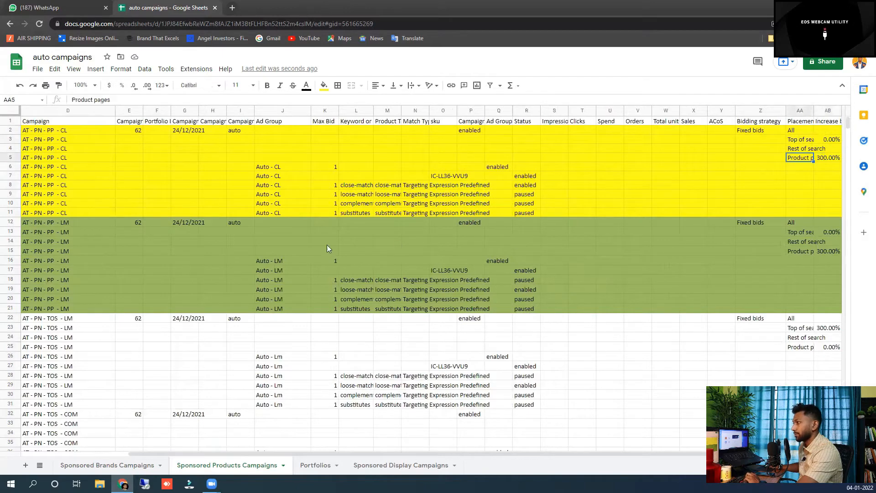
key(Home)
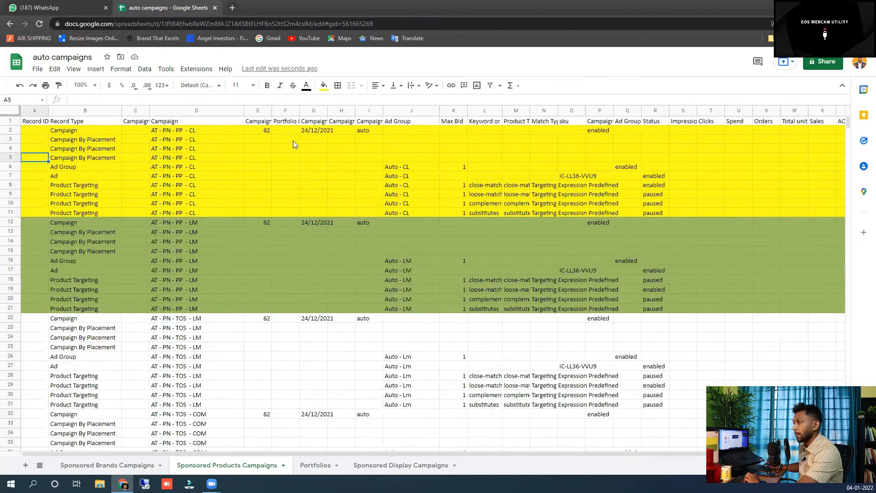
click(254, 131)
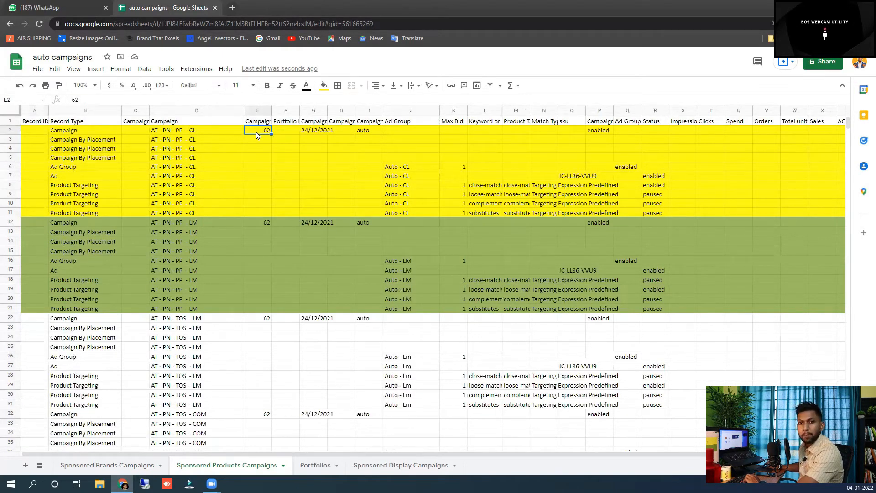
Step: Replace every 24/12/2021 with 04/01/2022 in the Campaign Start Date column using Find and replace, and widen the column to fit the dates
click(318, 132)
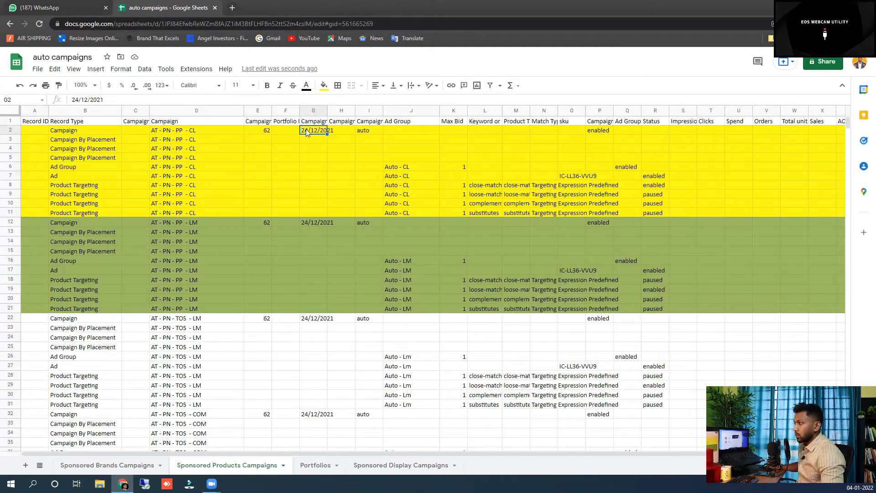
click(306, 113)
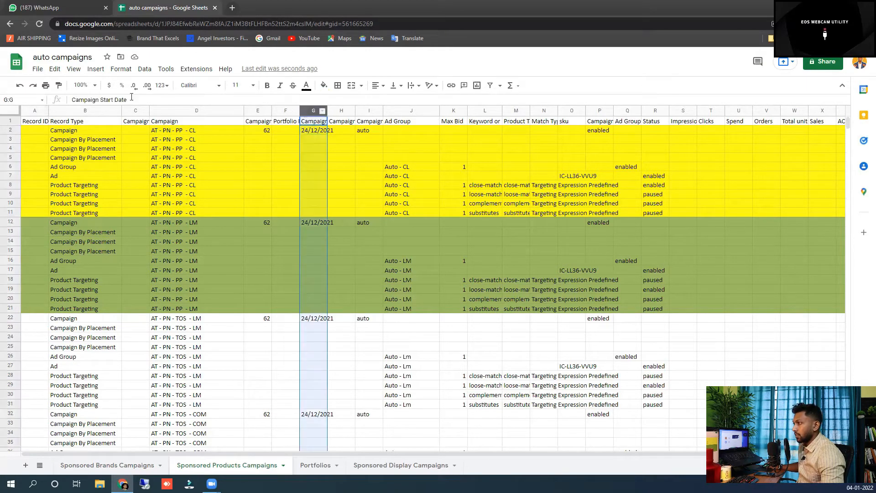
click(54, 69)
click(99, 226)
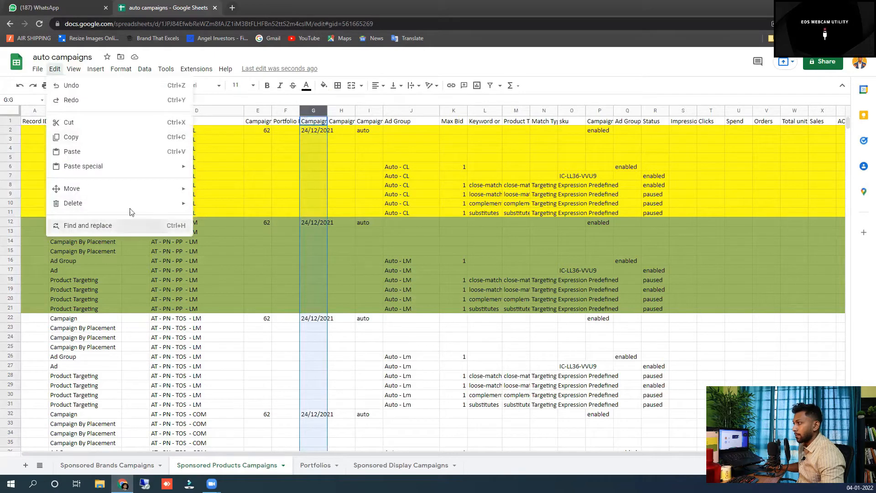
text(24/12)
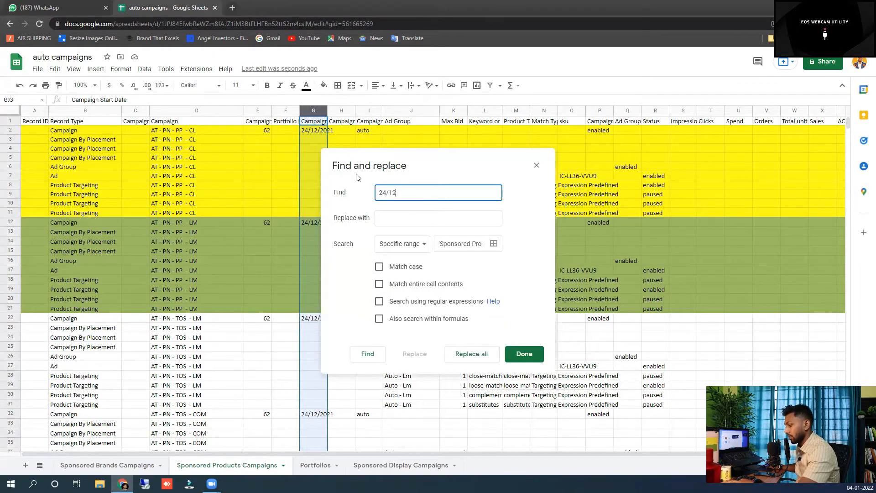
text(/2)
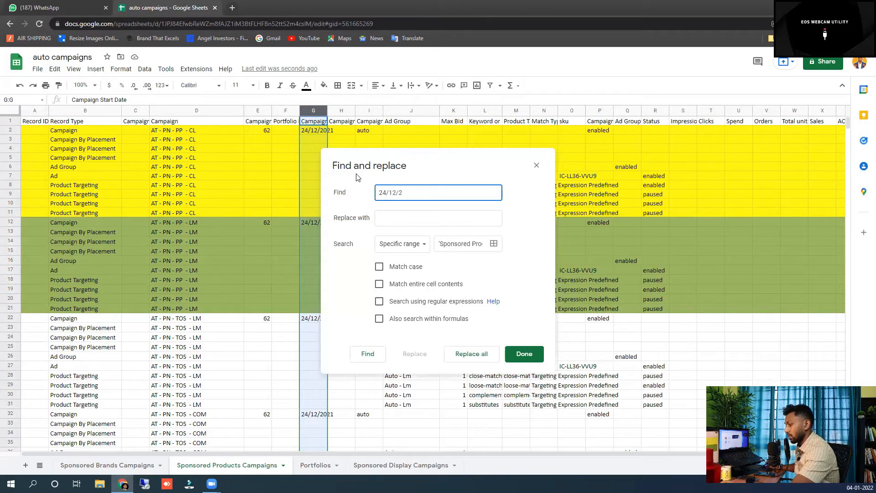
text(021)
click(384, 221)
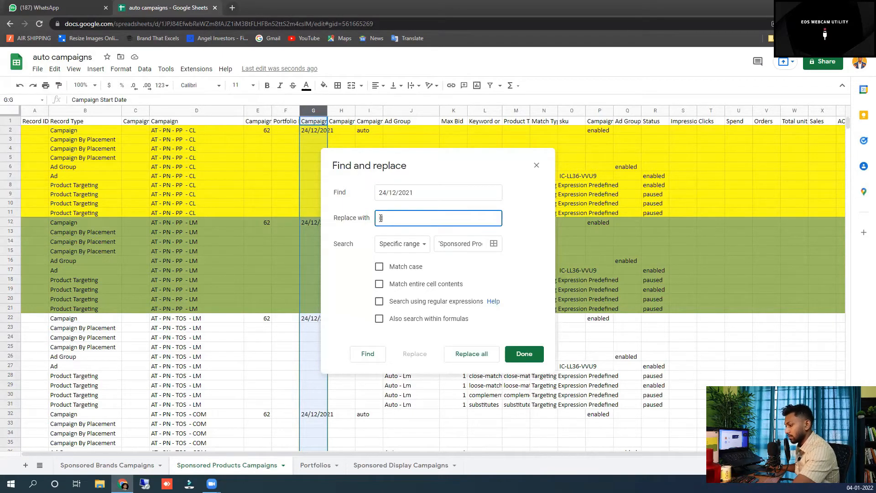
text(24/)
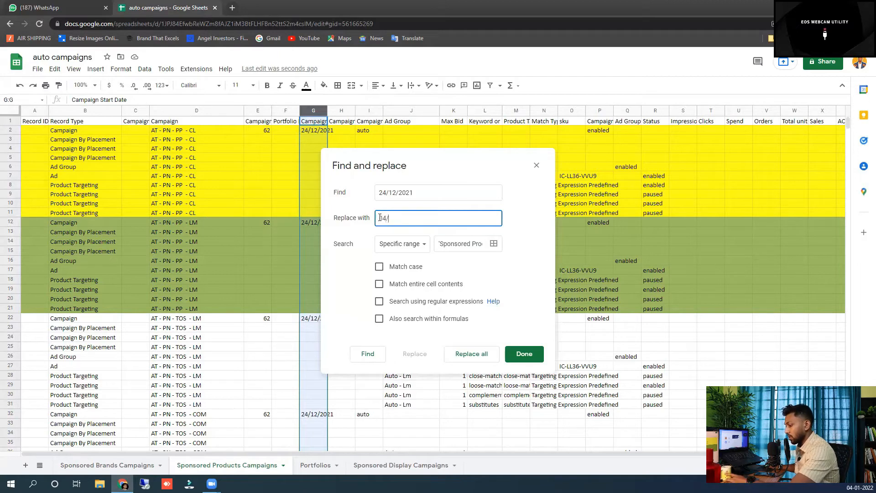
text(01/2)
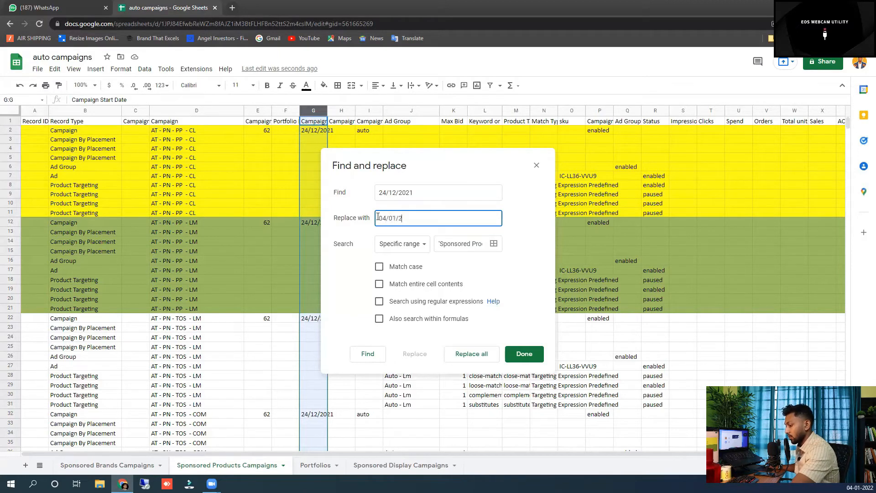
text(022)
click(481, 355)
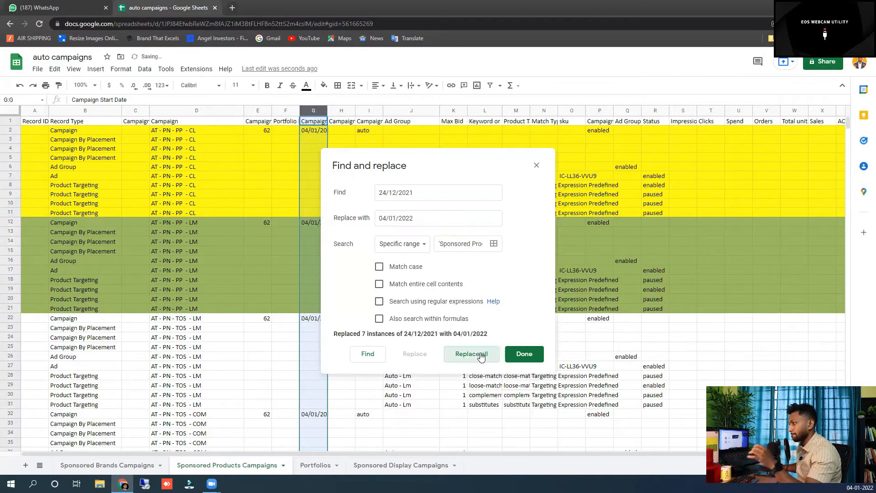
click(524, 354)
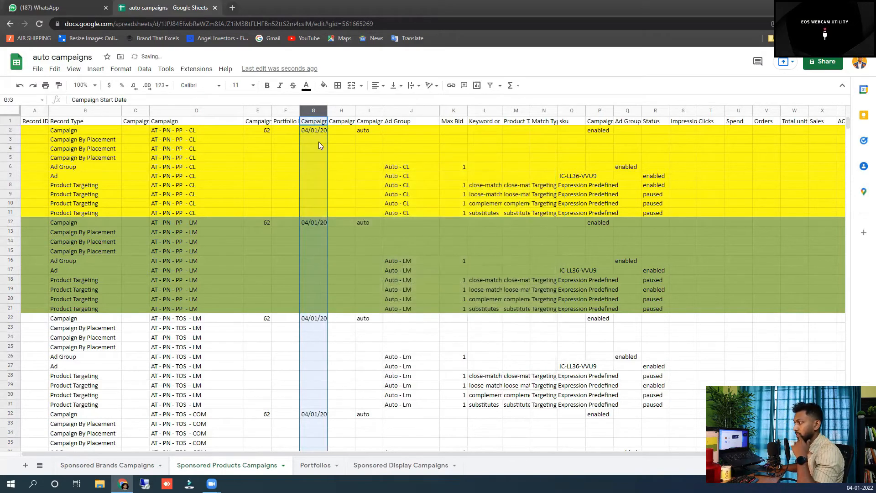
drag(328, 110, 340, 110)
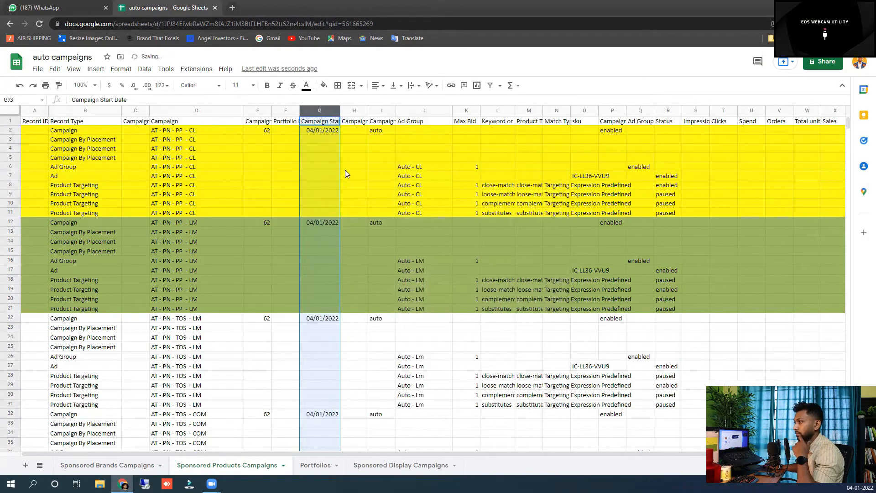
click(343, 185)
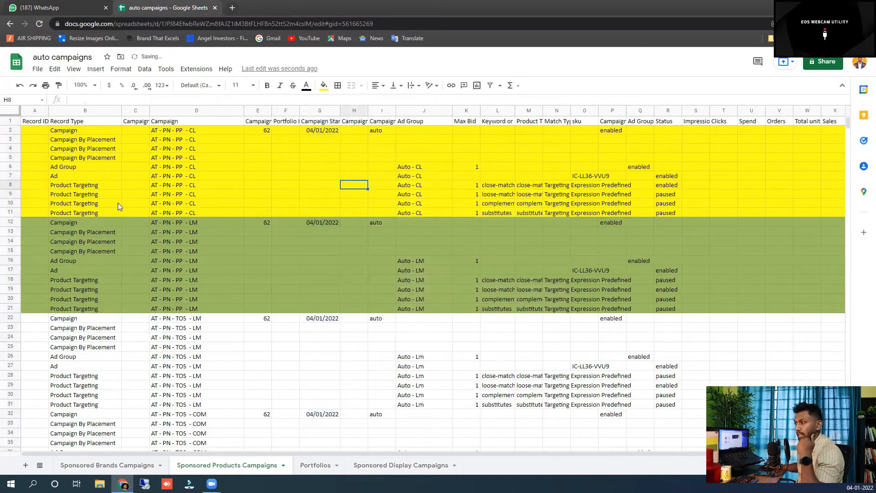
Step: Try a red fill on the whole Campaign column and undo it
click(169, 112)
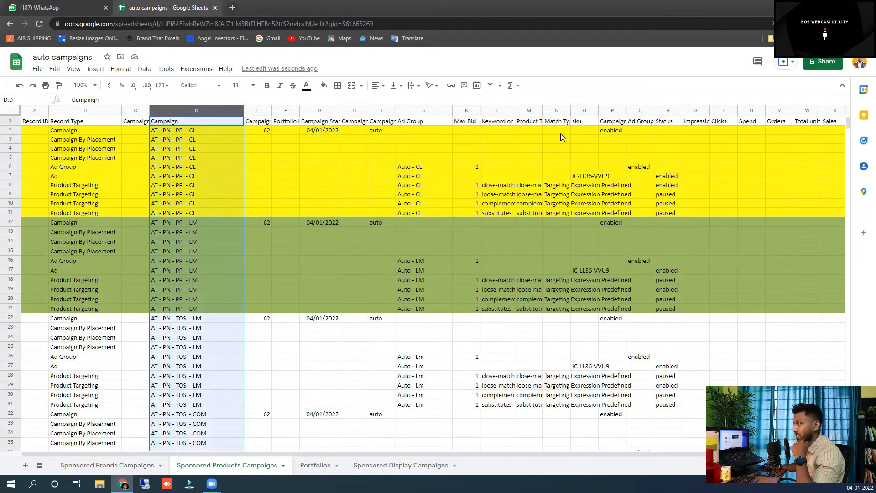
click(579, 131)
click(577, 122)
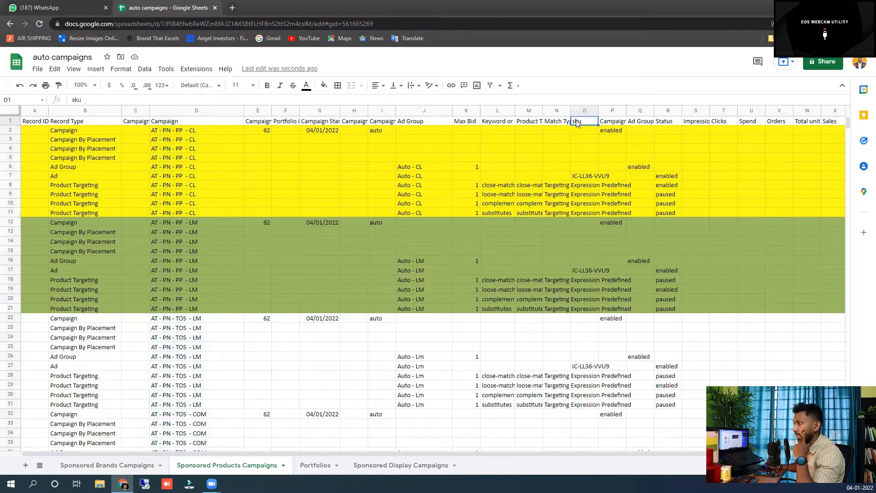
click(174, 111)
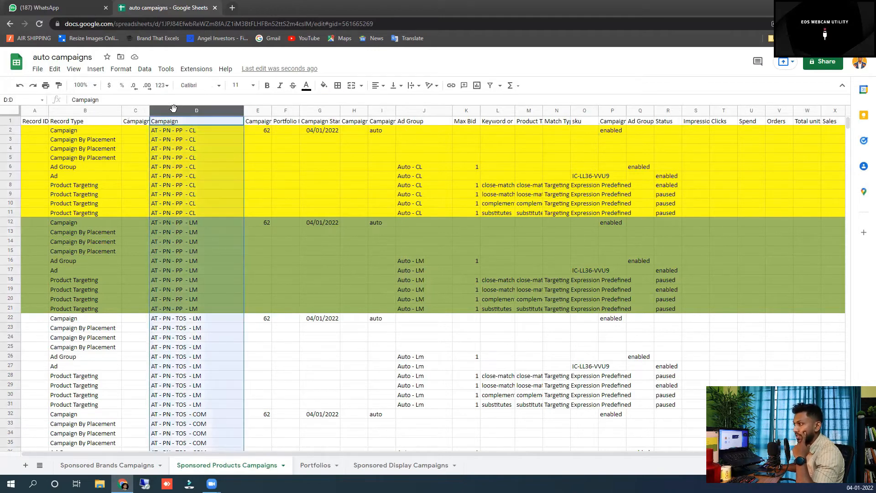
click(323, 87)
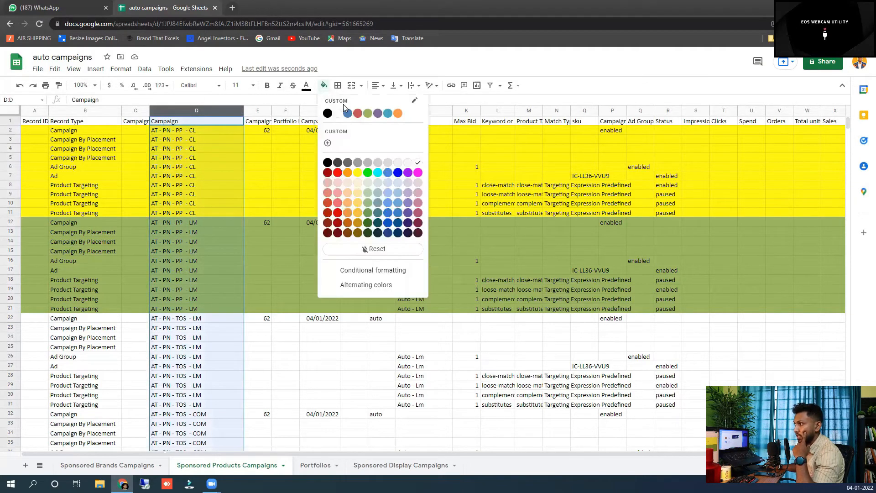
click(357, 113)
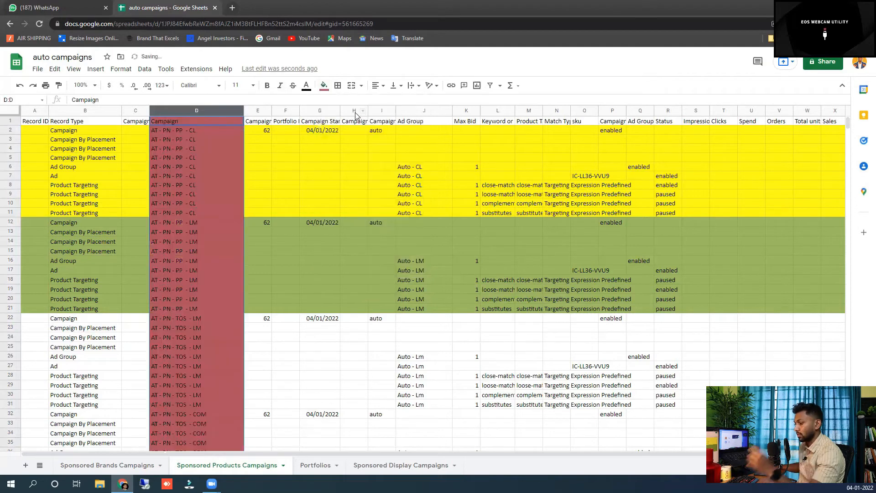
key(ctrl+z)
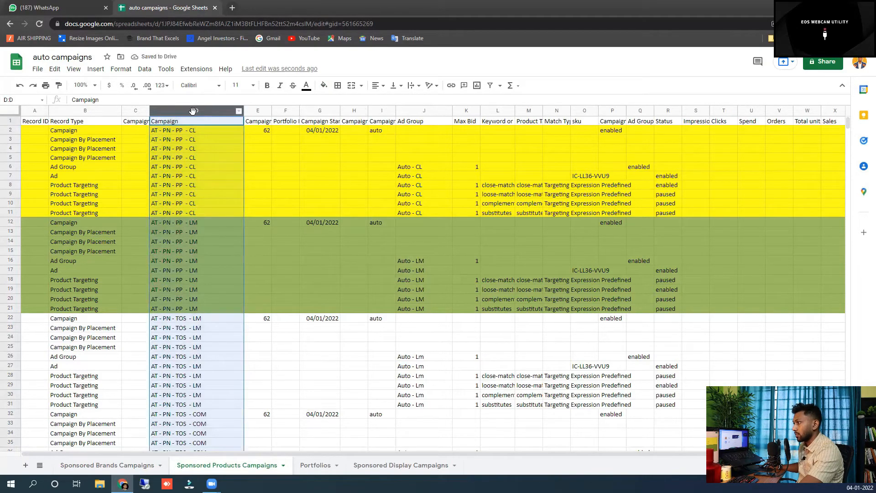
Step: Fill the whole Campaign column and the whole sku column with grey
click(323, 86)
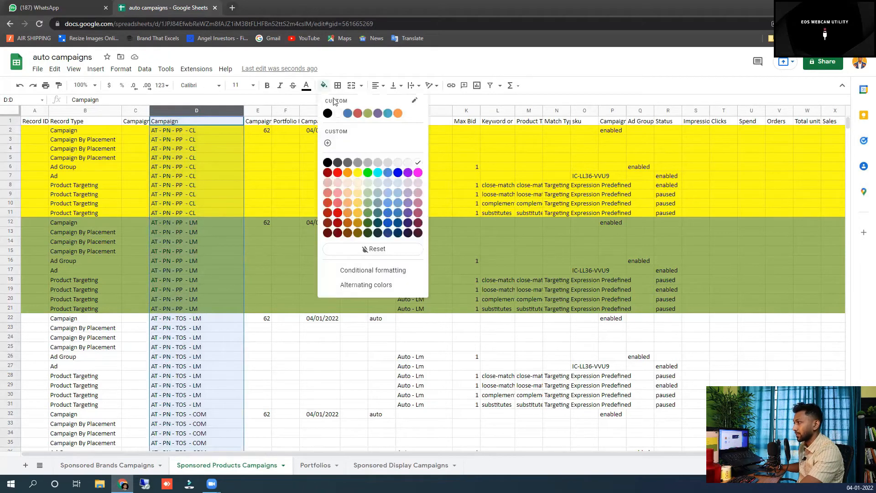
click(375, 161)
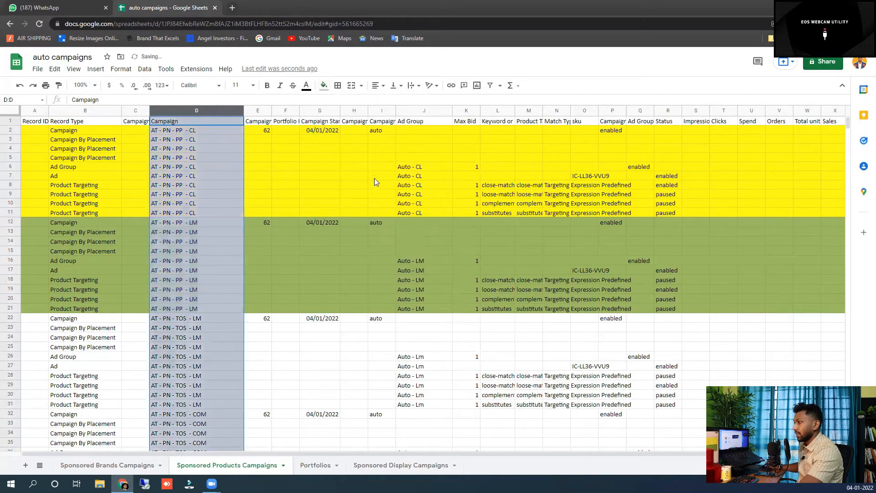
click(375, 178)
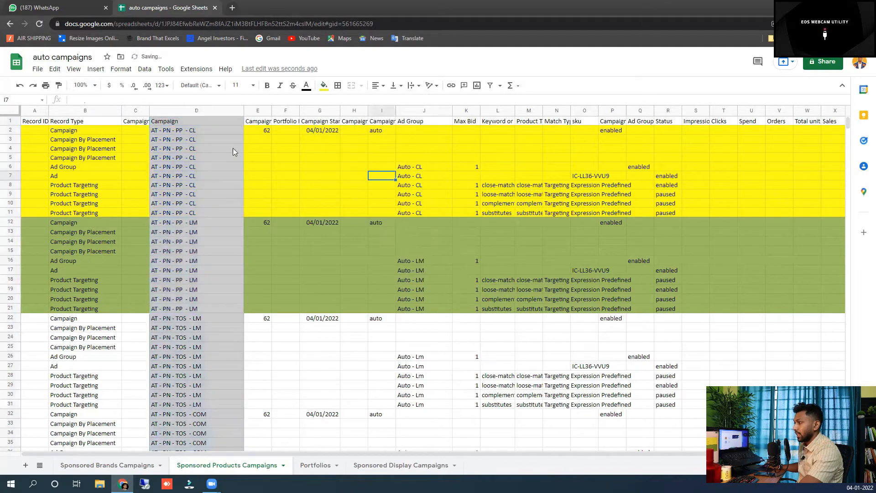
click(578, 111)
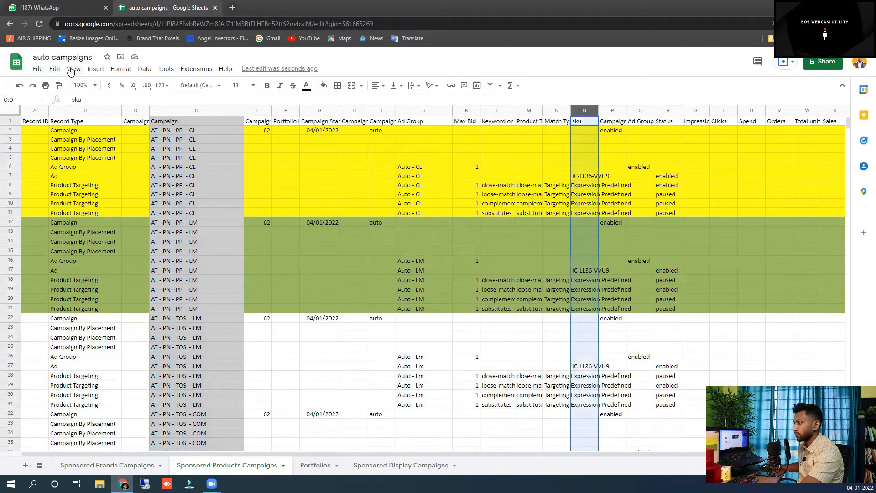
click(324, 86)
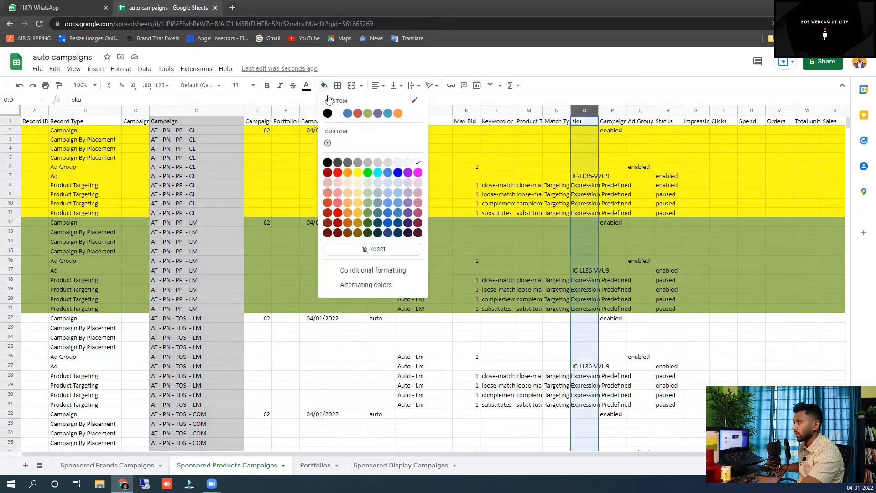
click(366, 167)
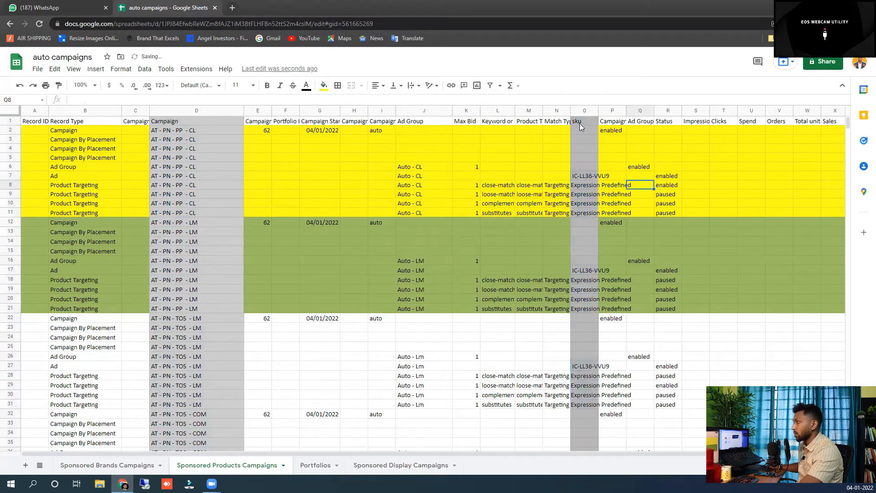
Step: Replace every IC-LL36-VVU9 with sku in the sku column using Find and replace, and check the column
click(585, 177)
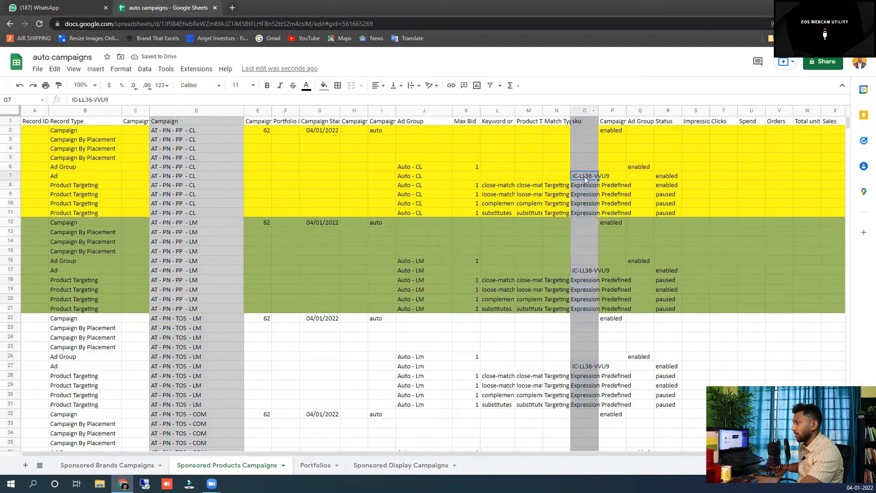
key(ctrl+c)
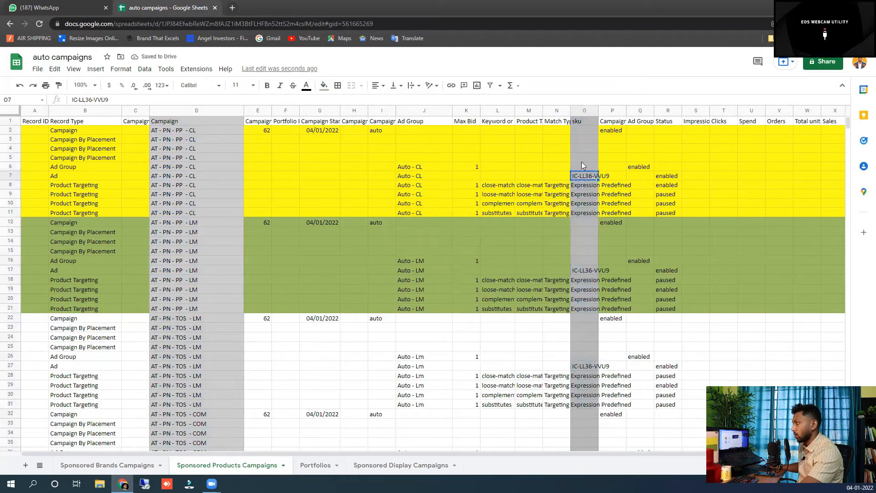
click(584, 110)
click(54, 69)
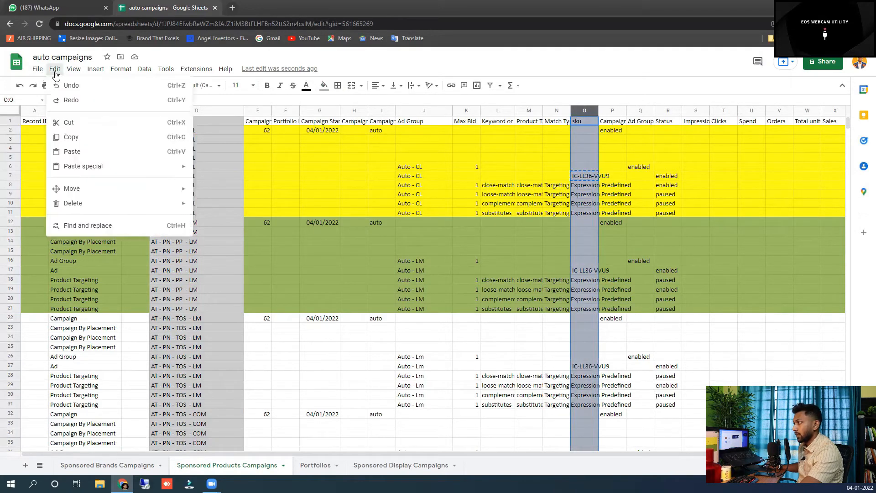
click(91, 228)
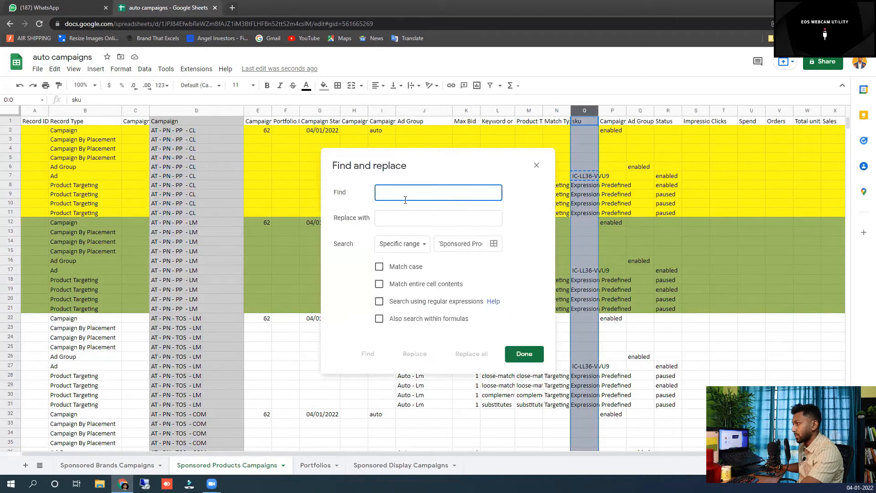
key(ctrl+v)
click(409, 218)
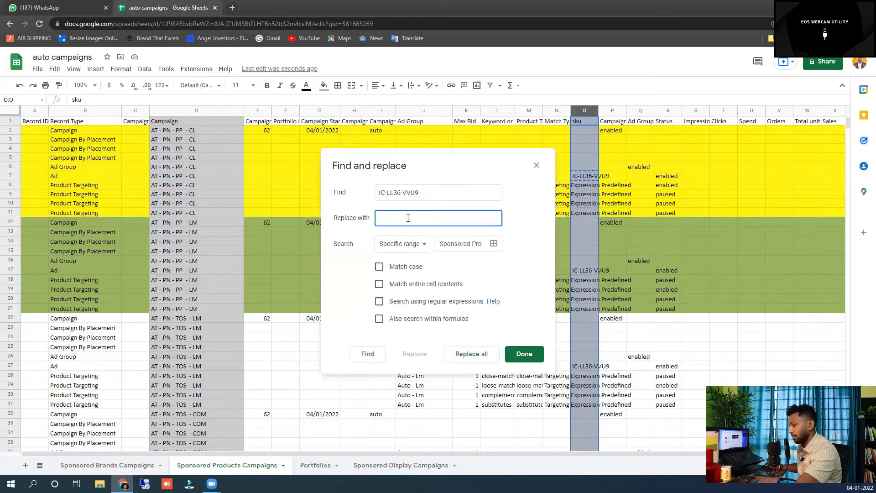
text(sk)
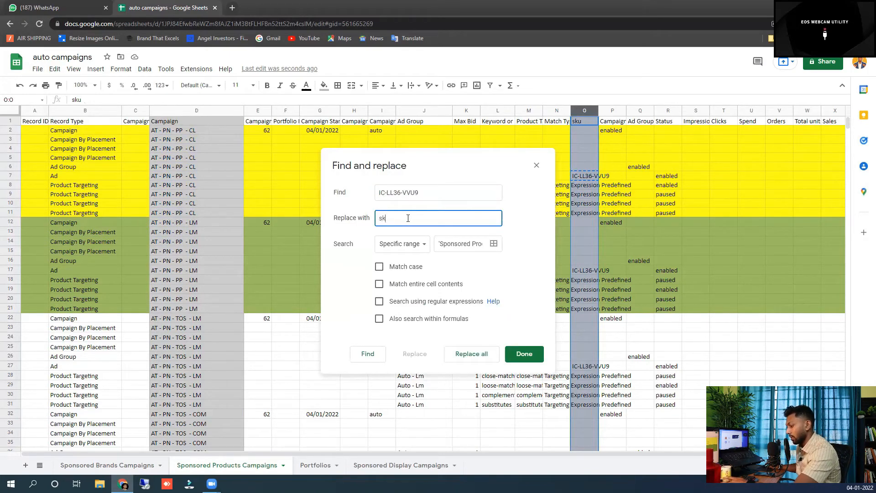
text(u)
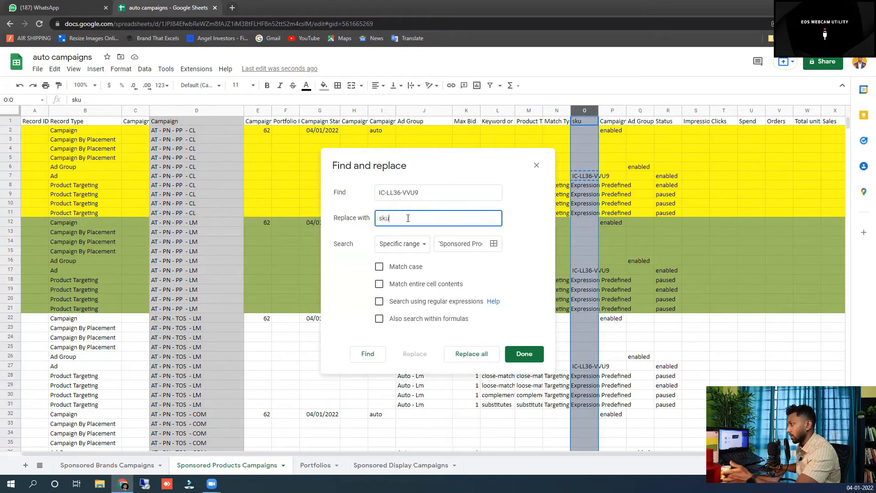
click(479, 357)
click(524, 354)
click(667, 261)
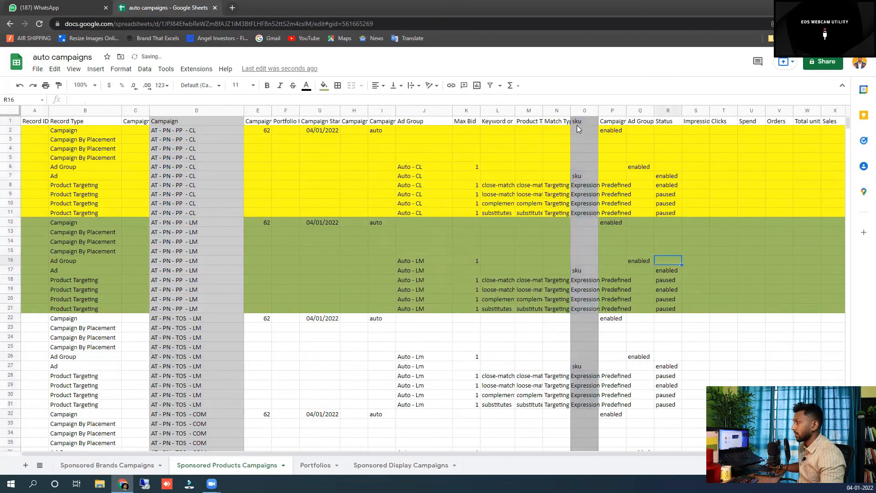
click(581, 121)
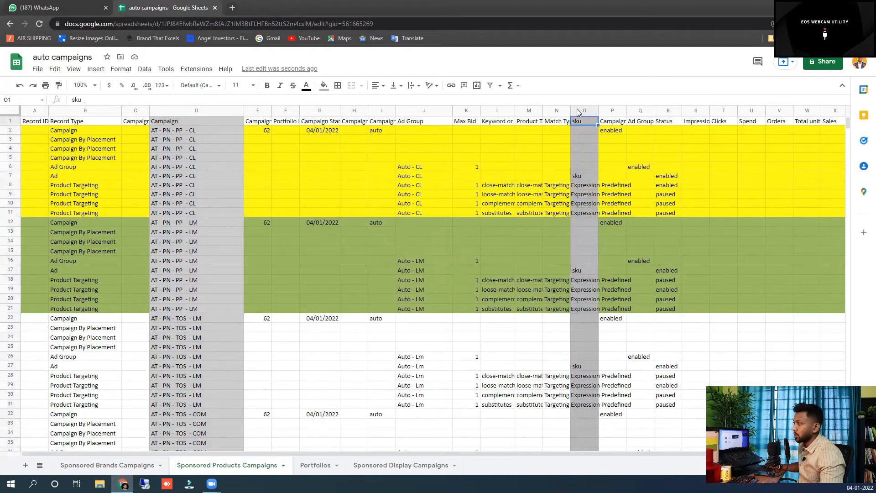
click(576, 111)
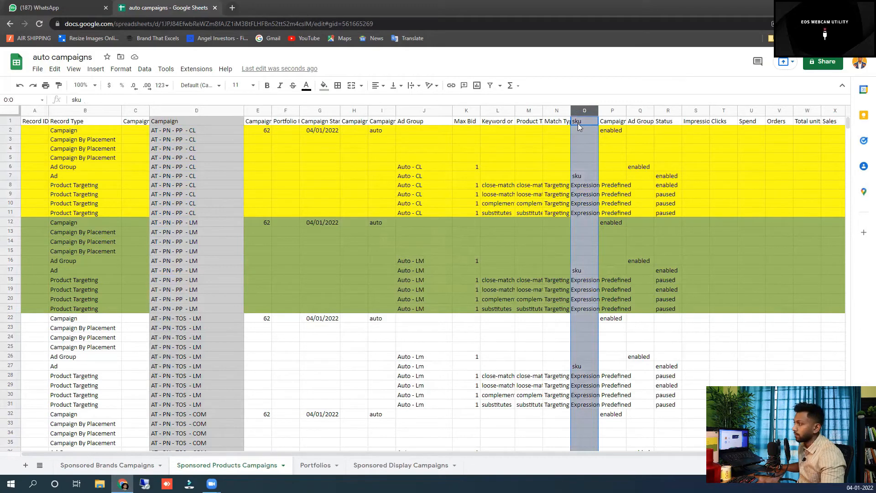
click(529, 178)
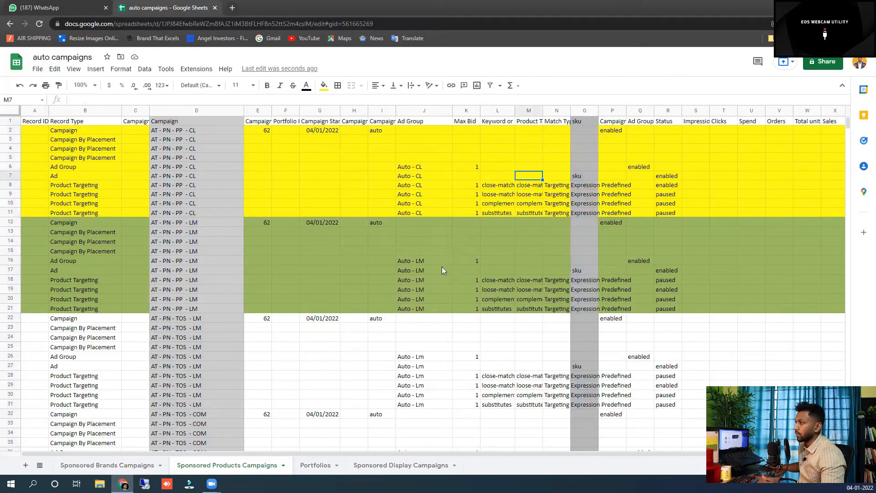
Step: Examine each ten-row campaign block in turn, from the yellow and green campaigns through AT - PN - TOS - SUB in rows 62 to 71
drag(32, 129, 35, 212)
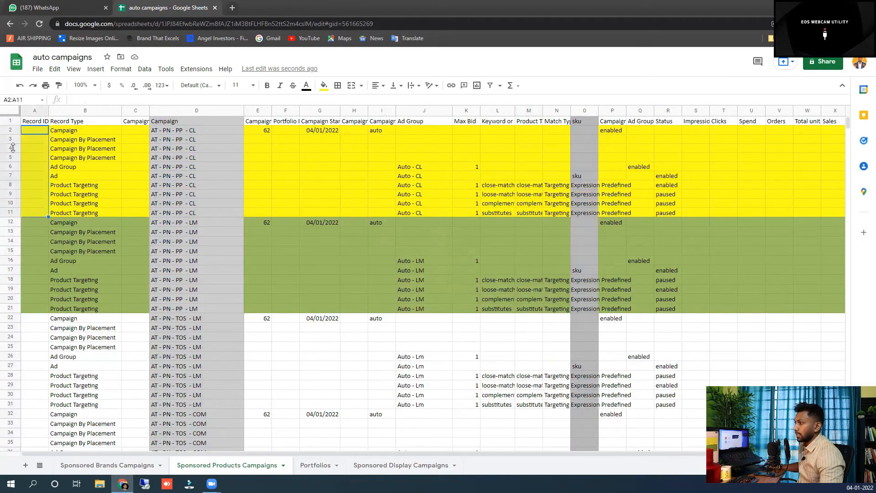
drag(9, 126, 5, 309)
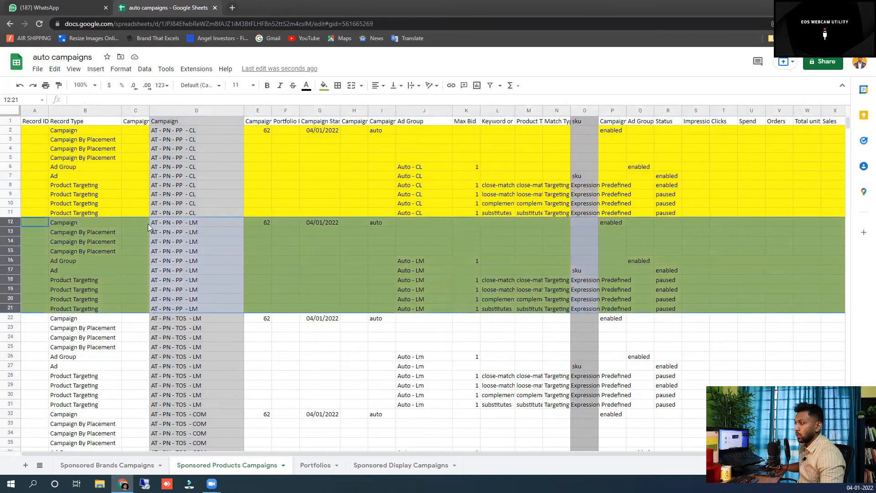
scroll(148, 223, down, 2)
scroll(197, 244, down, 2)
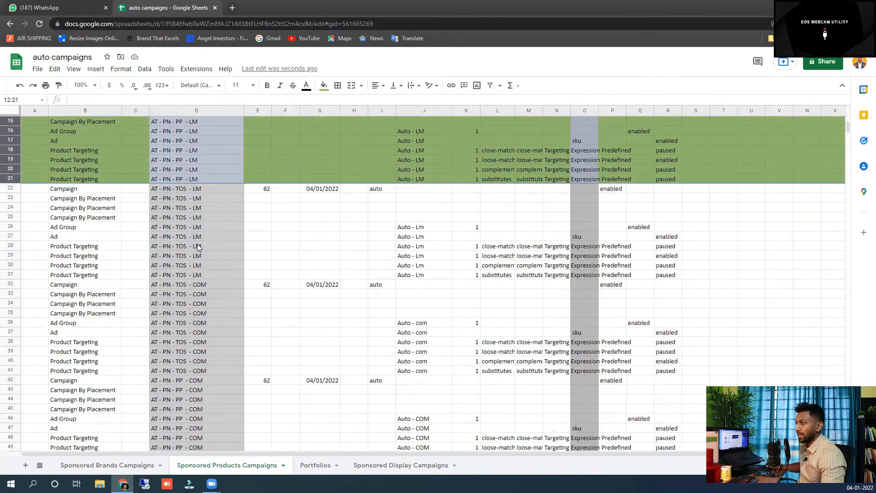
click(184, 188)
drag(183, 197, 181, 373)
scroll(180, 373, down, 3)
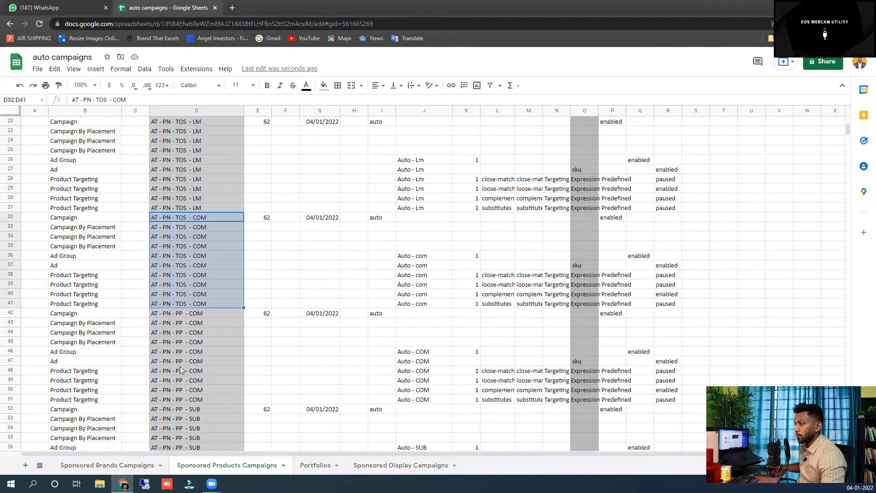
drag(171, 283, 167, 373)
scroll(171, 356, down, 5)
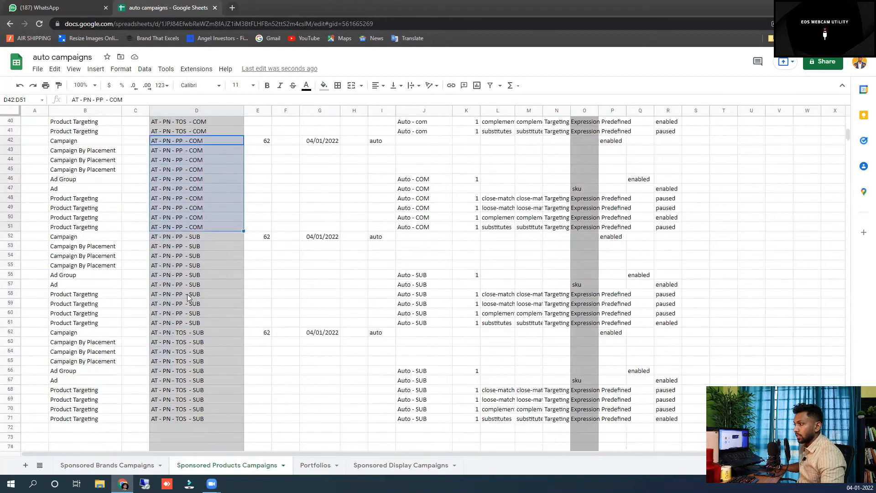
drag(173, 238, 174, 324)
scroll(175, 324, down, 2)
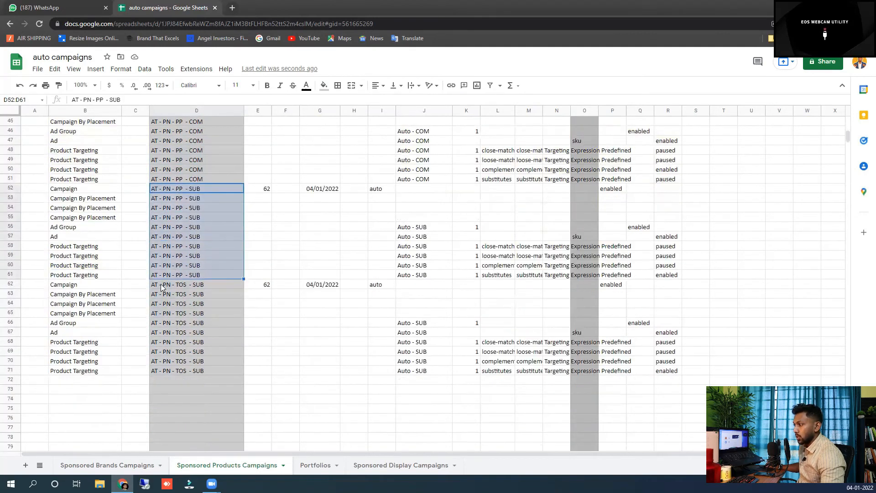
drag(161, 284, 172, 371)
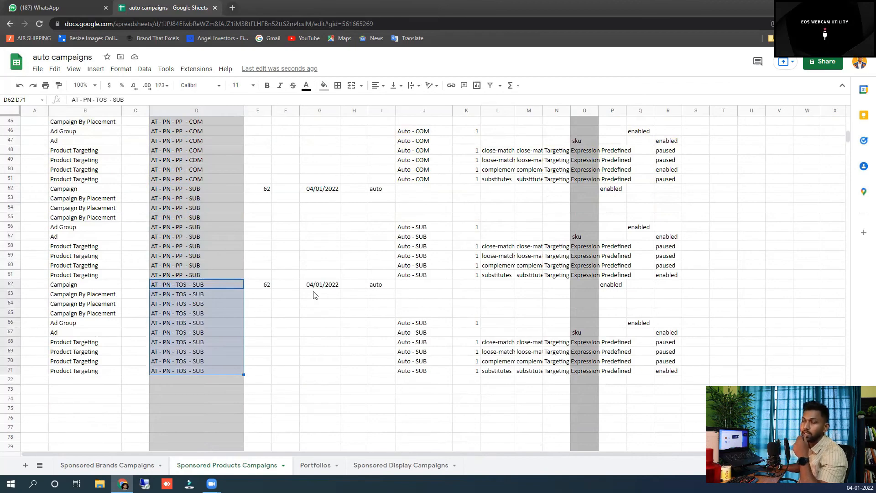
scroll(313, 294, up, 9)
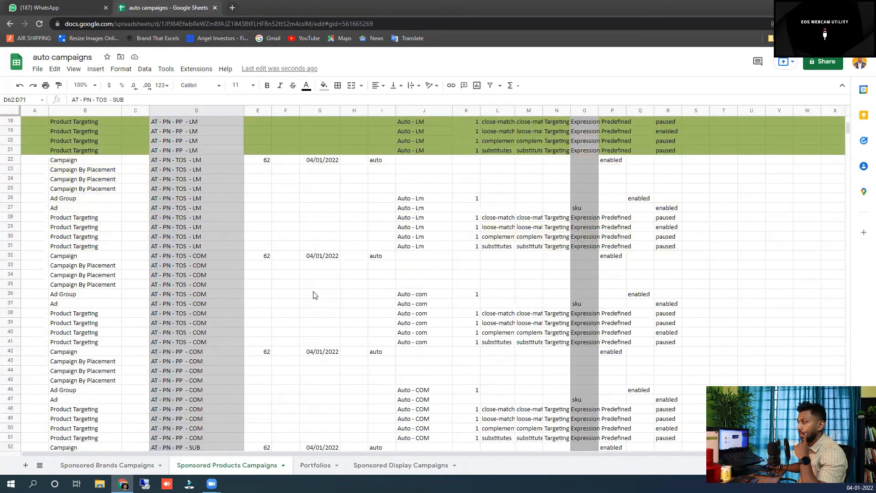
scroll(313, 295, up, 6)
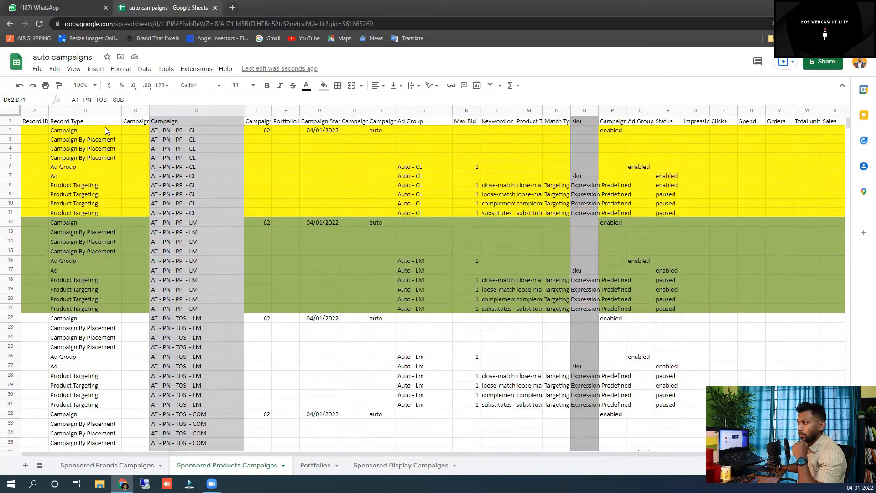
click(37, 69)
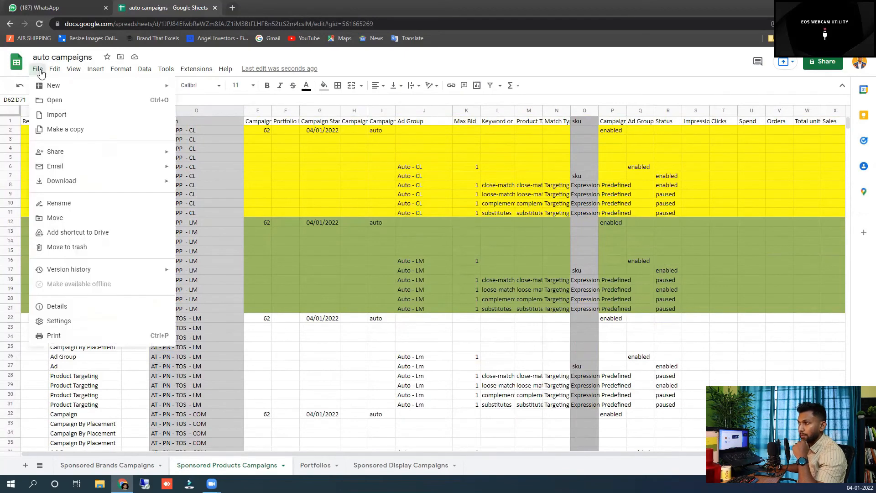
click(307, 249)
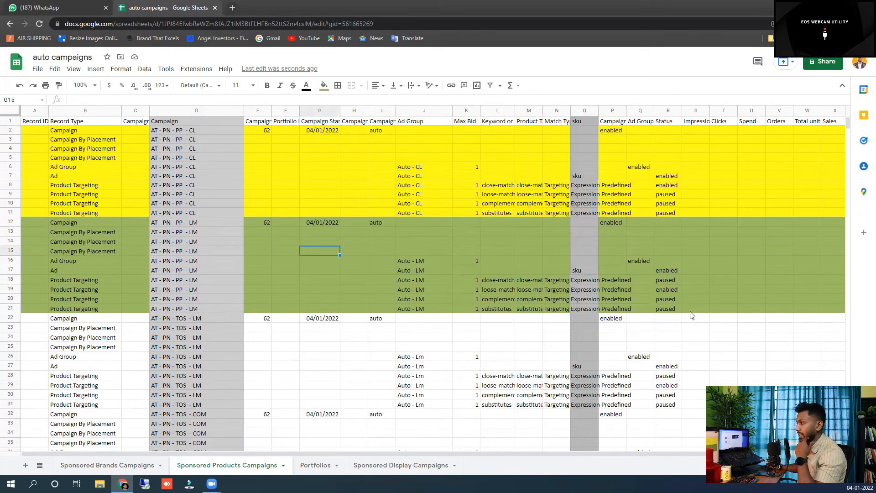
Step: Examine the bid increase column and the yellow campaign's product pages increase in cell AB5, and return to the first columns
drag(570, 453, 720, 456)
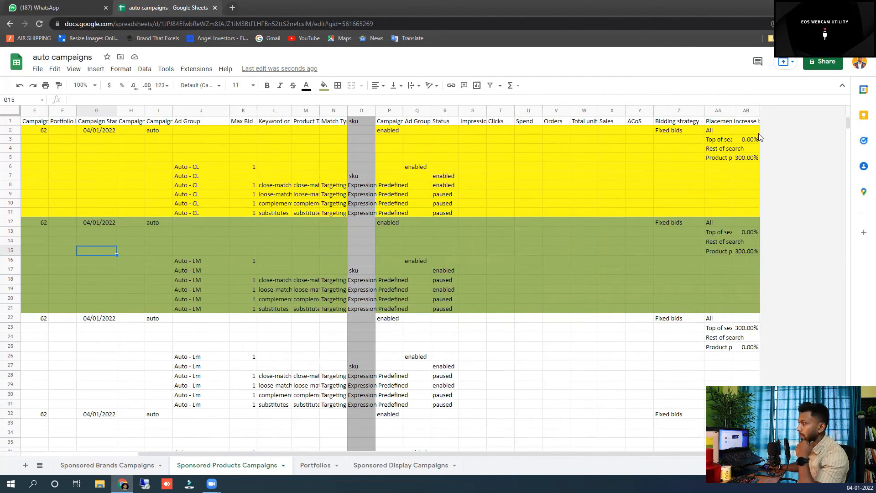
click(736, 111)
click(741, 158)
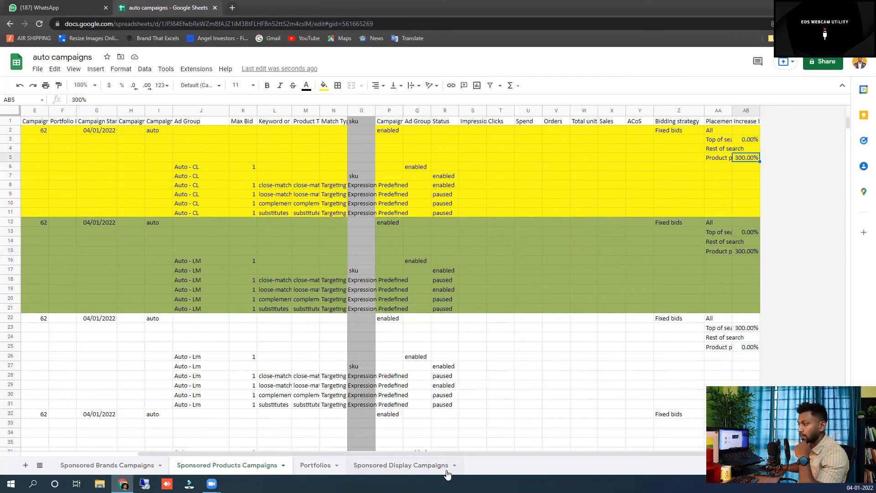
drag(450, 455, 352, 454)
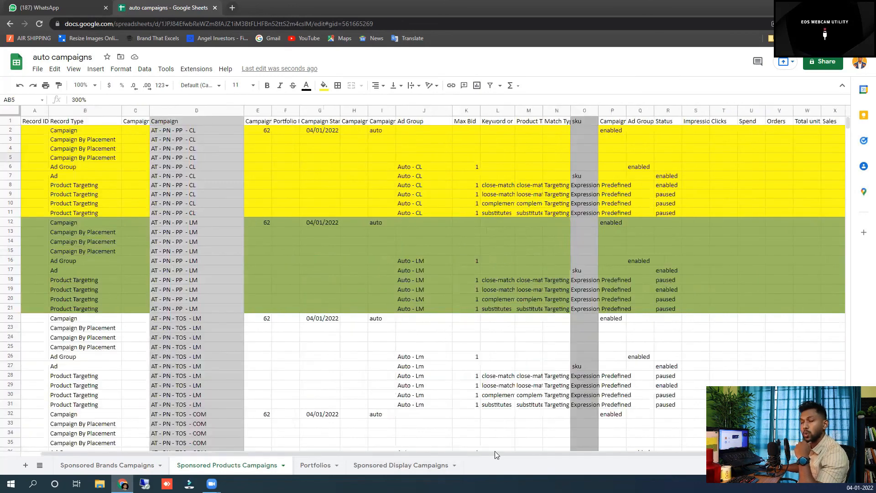